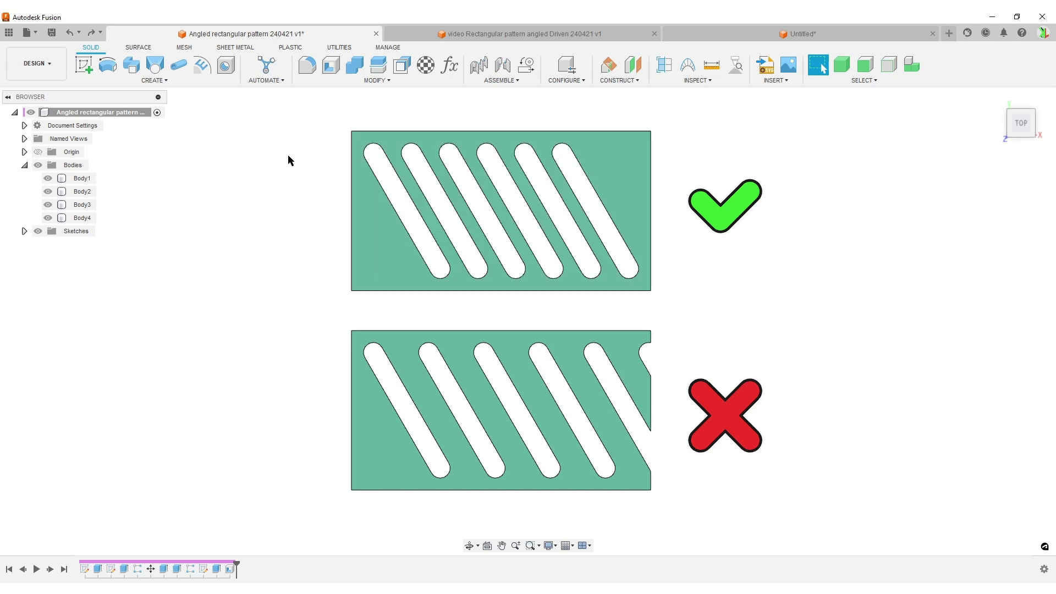
Switch to the empty 'video Rectangular pattern angled Driven 240421 v1' design.
{"action": "left_click", "coordinate": [889, 64]}
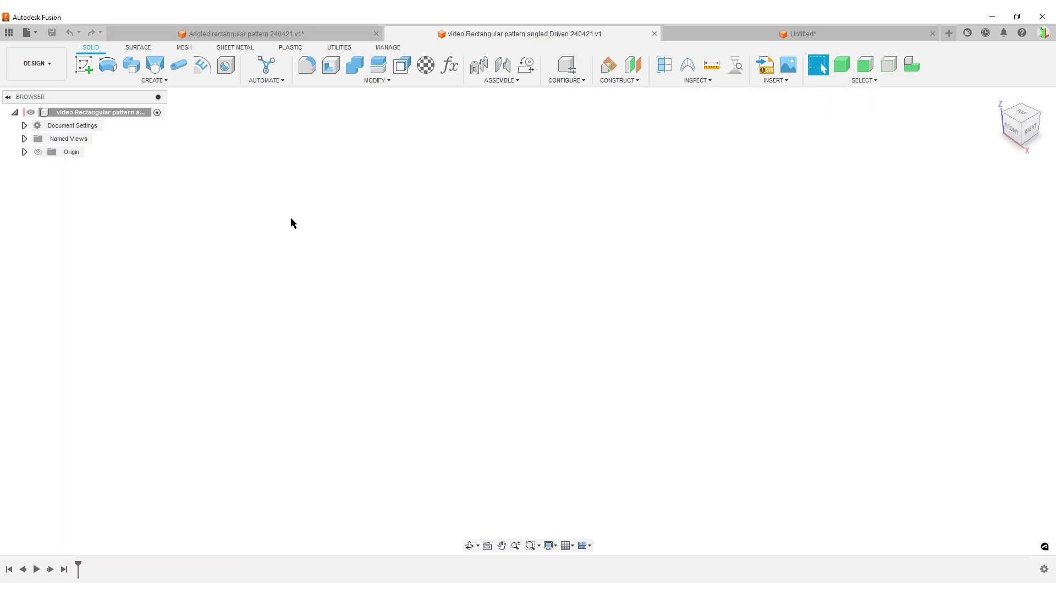
On the XY plane, draw a 2-point rectangle from the origin, 50 by 140 mm.
{"action": "left_click", "coordinate": [84, 66]}
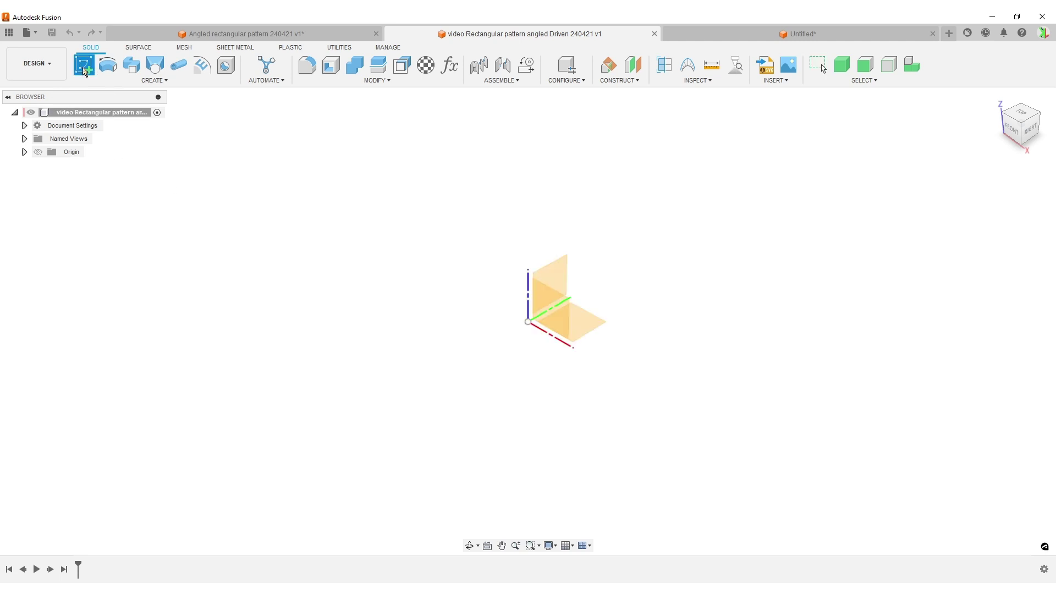
{"action": "left_click", "coordinate": [591, 333]}
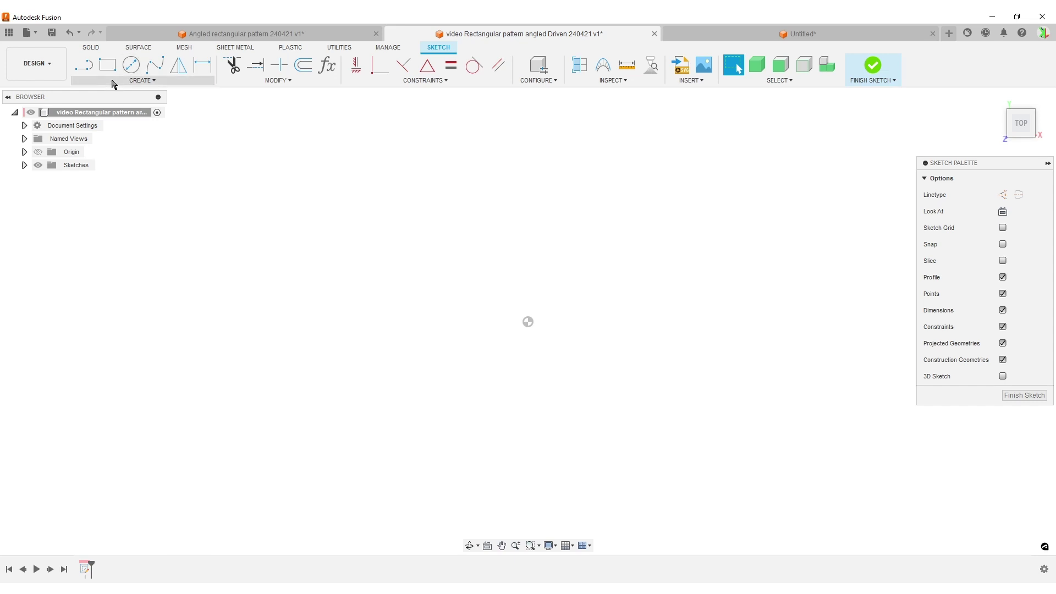
{"action": "left_click", "coordinate": [107, 65]}
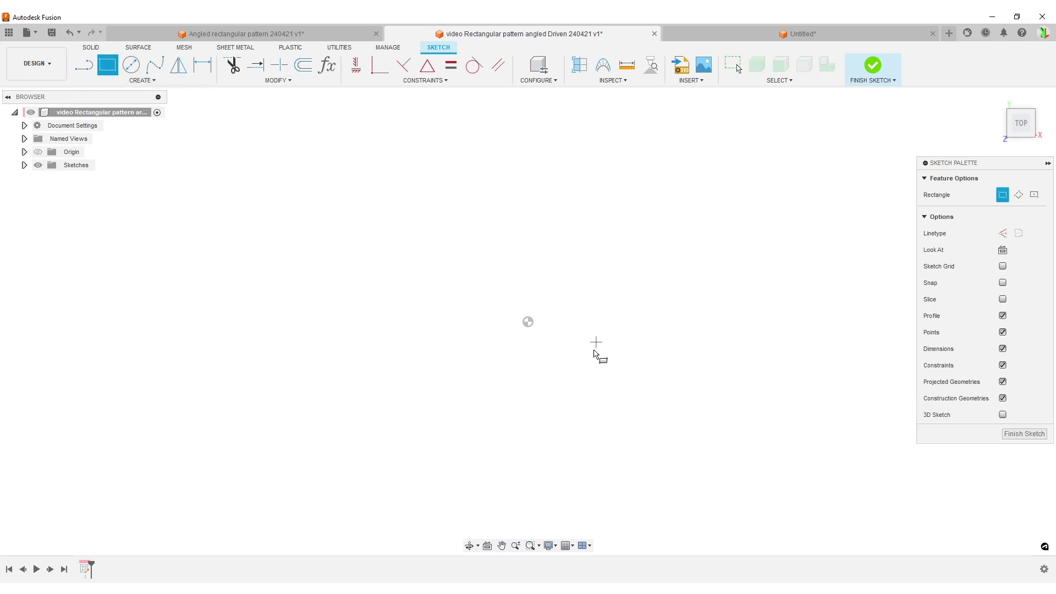
{"action": "left_click", "coordinate": [528, 322]}
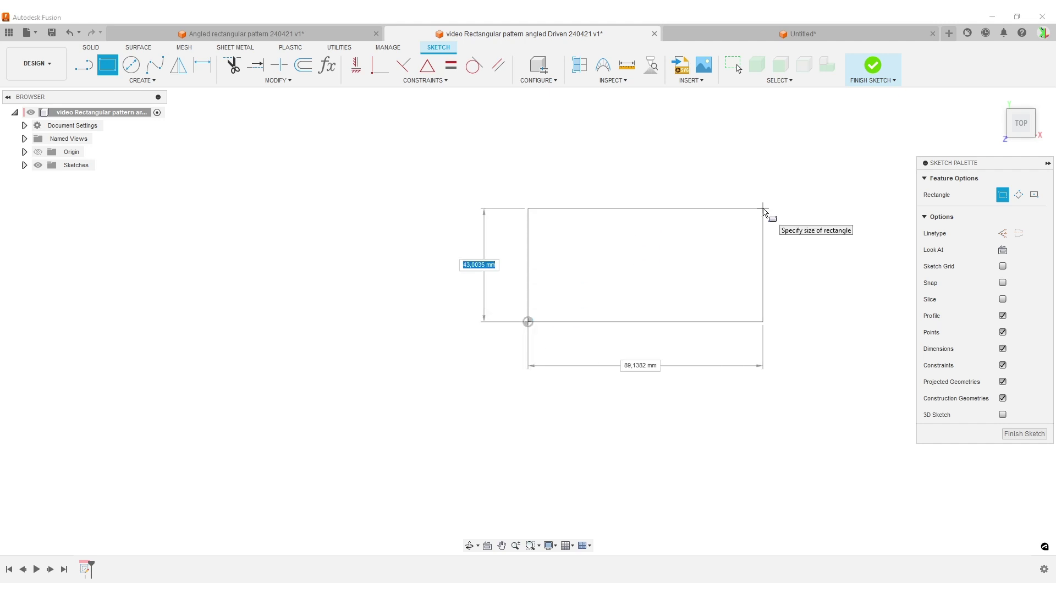
{"action": "type", "text": "50"}
{"action": "key", "text": "Tab"}
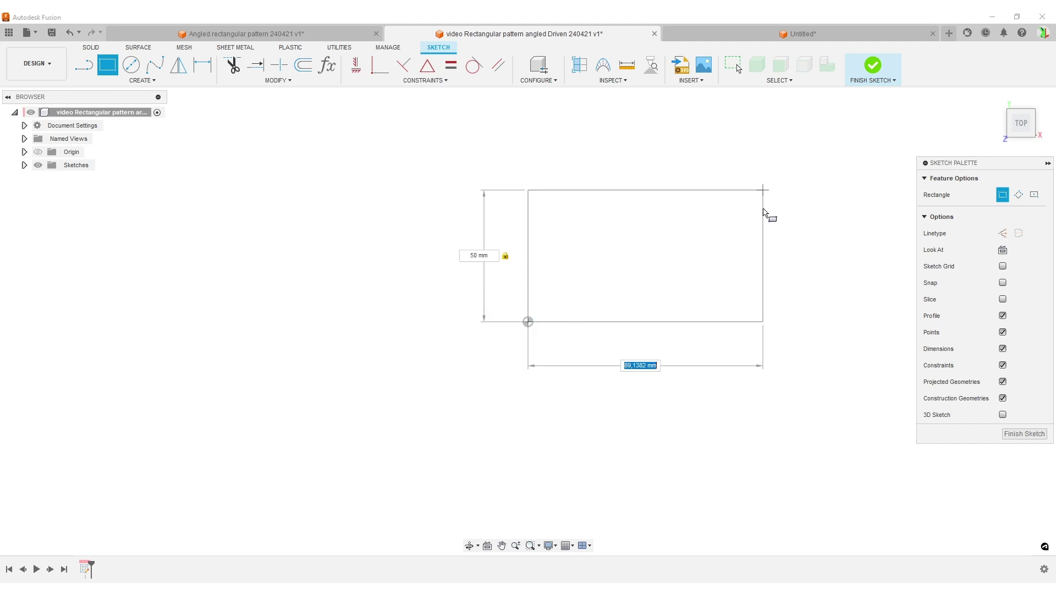
{"action": "type", "text": "140"}
{"action": "key", "text": "Return"}
{"action": "key", "text": "Escape"}
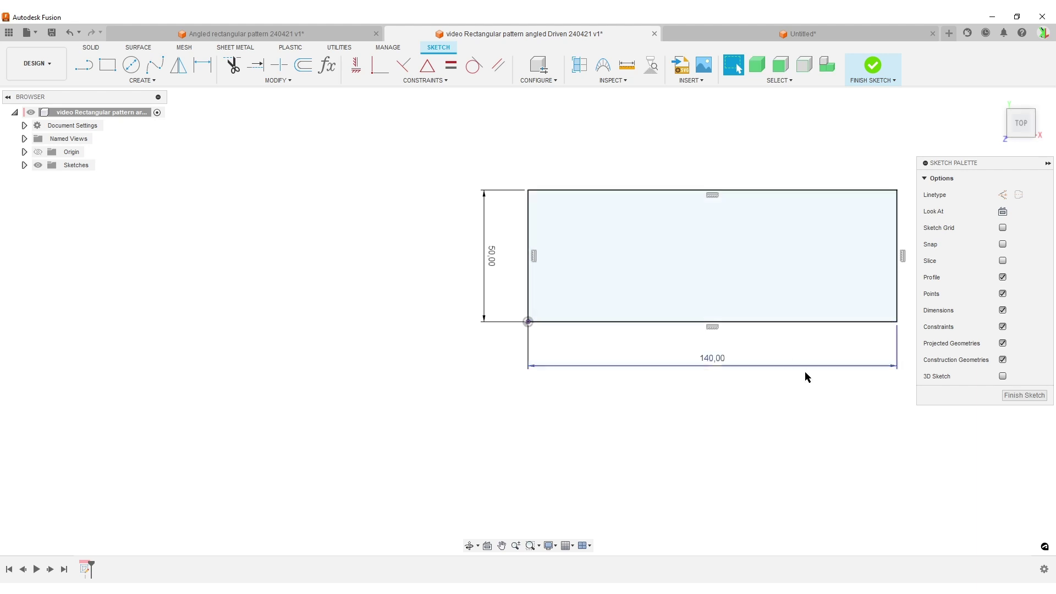
Change the rectangle's 50 mm height dimension to 65 mm.
{"action": "middle_click_drag", "start_coordinate": [807, 374], "coordinate": [654, 403]}
{"action": "scroll", "coordinate": [654, 403], "scroll_direction": "up", "scroll_amount": 1}
{"action": "double_click", "coordinate": [321, 276]}
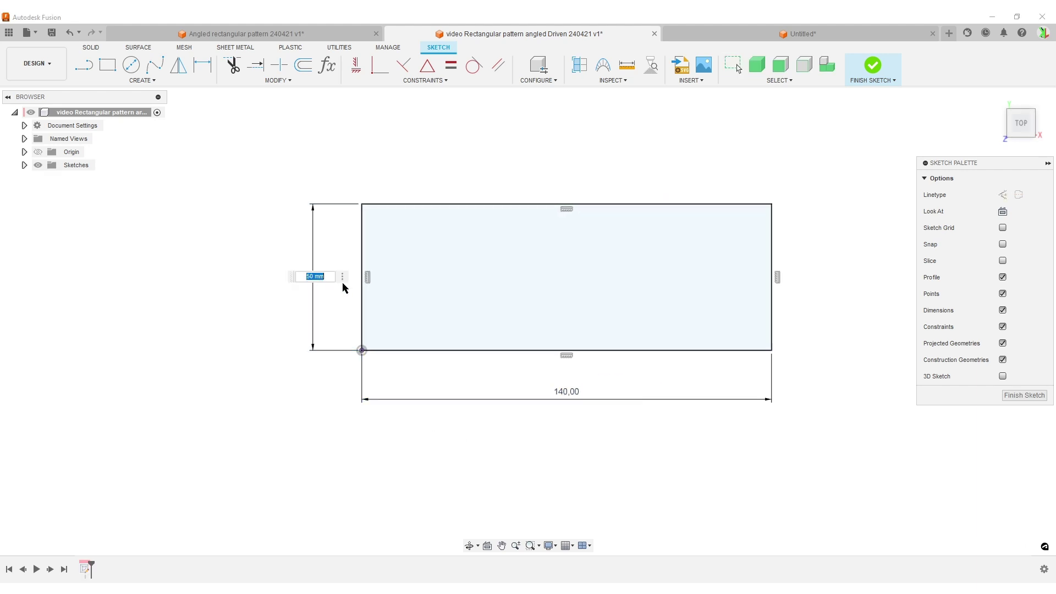
{"action": "type", "text": "65"}
{"action": "key", "text": "Return"}
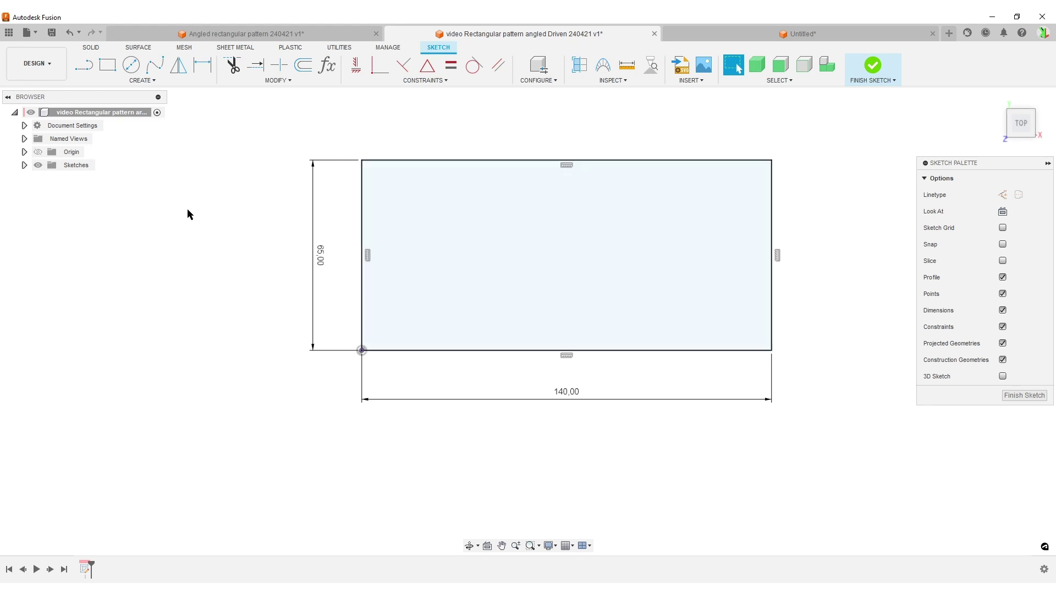
Draw a tilted center-to-center slot inside the rectangle near the top-left.
{"action": "left_click", "coordinate": [141, 82]}
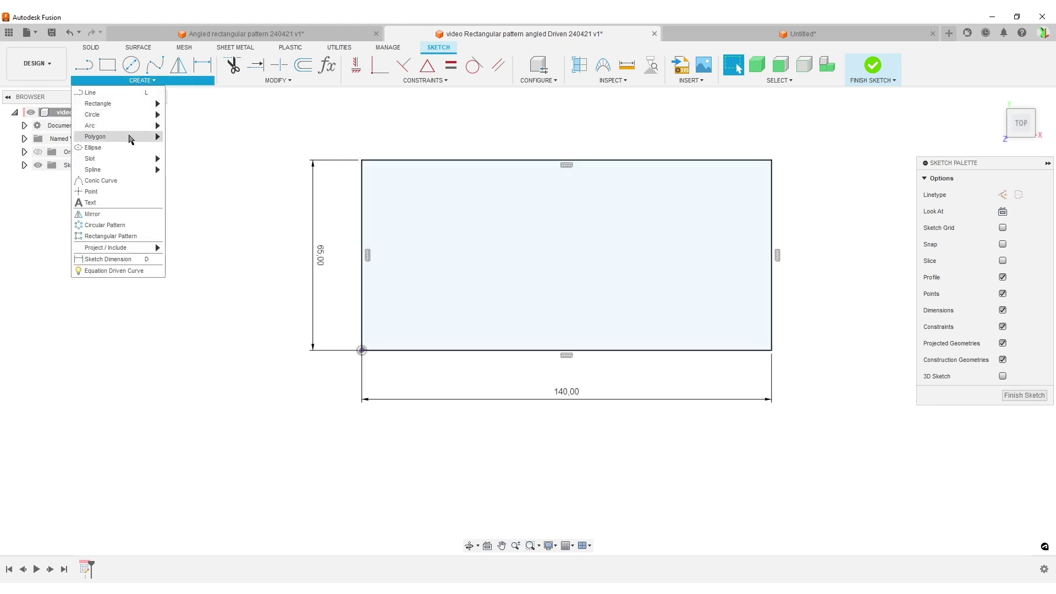
{"action": "mouse_move", "coordinate": [116, 163]}
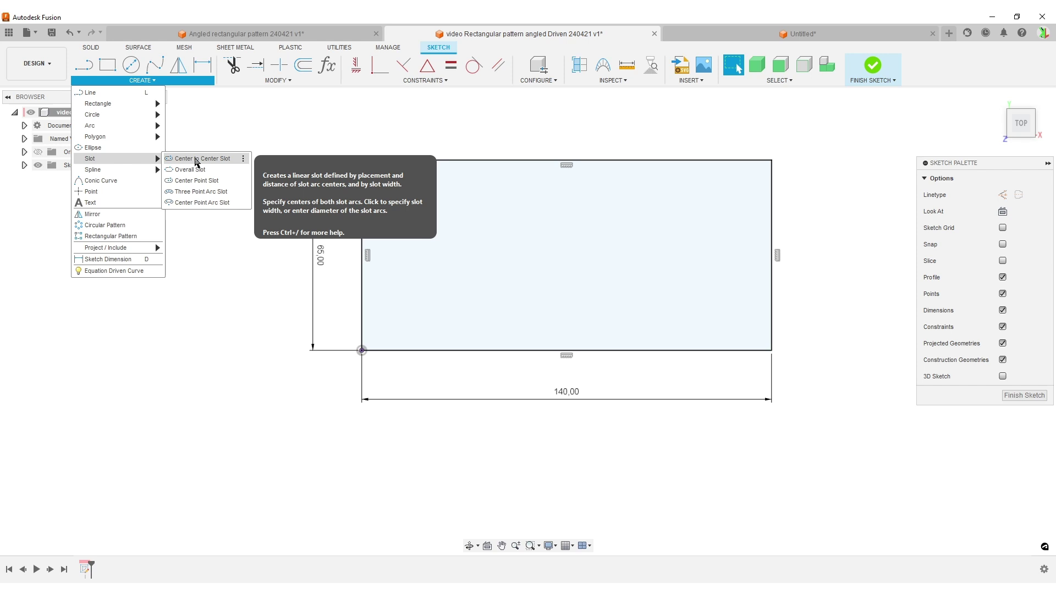
{"action": "left_click", "coordinate": [173, 159]}
{"action": "left_click", "coordinate": [415, 204]}
{"action": "left_click", "coordinate": [477, 314]}
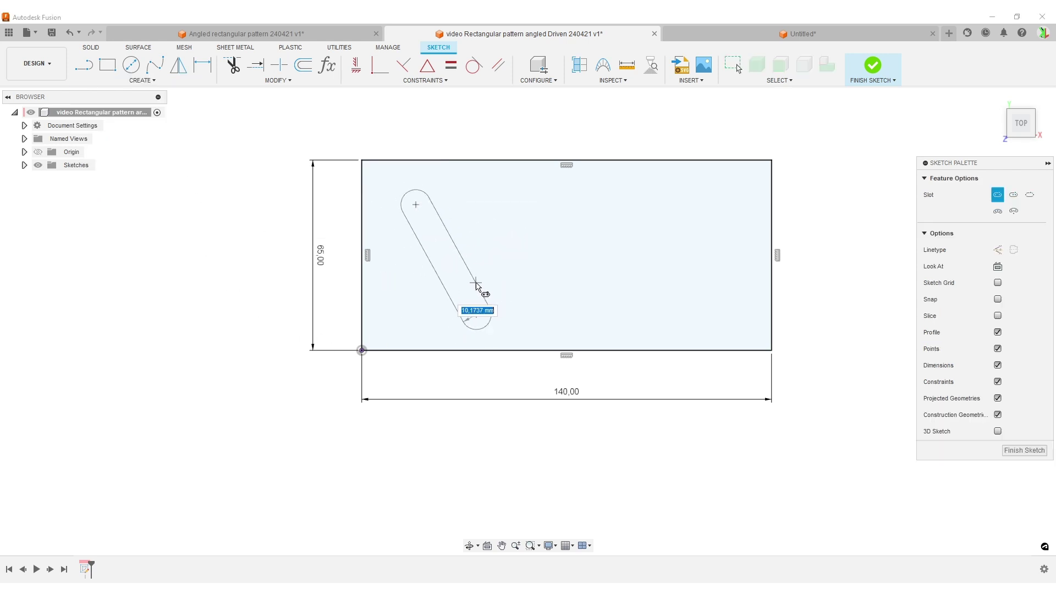
{"action": "left_click", "coordinate": [480, 287]}
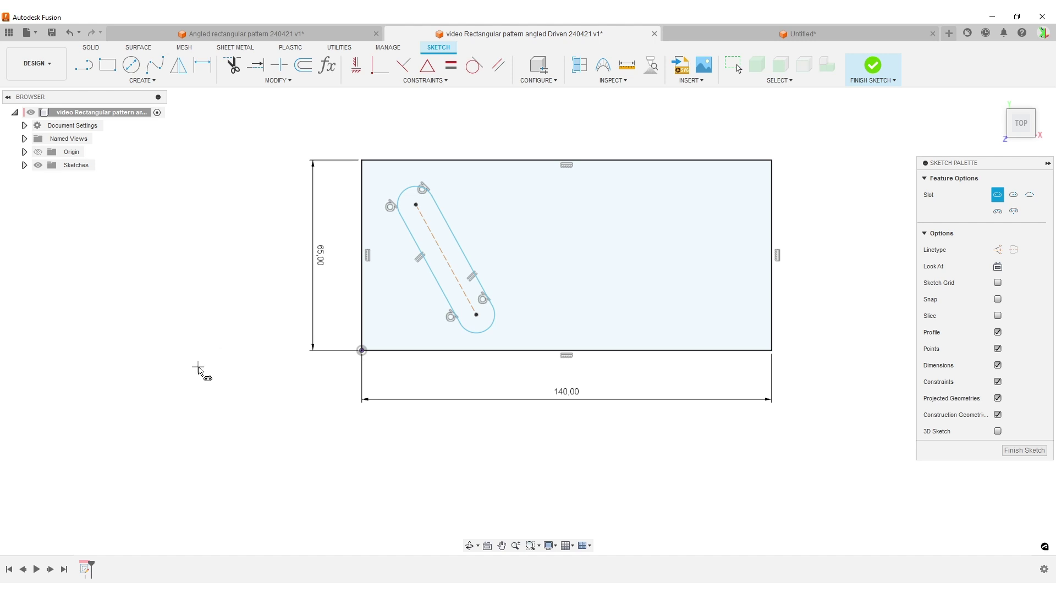
Dimension the slot's top arc radius to 7 mm.
{"action": "key", "text": "d"}
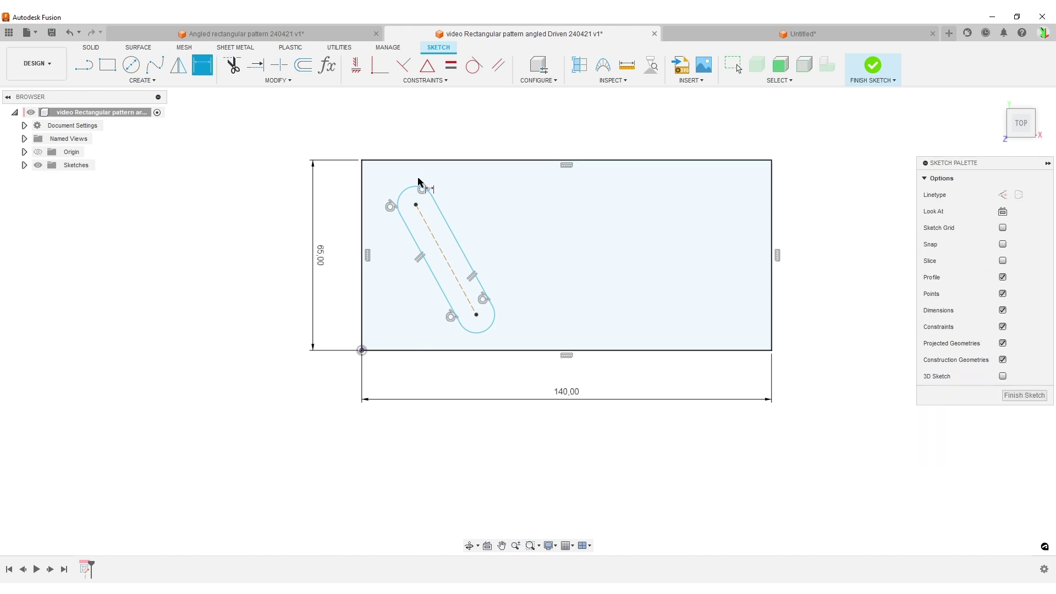
{"action": "left_click", "coordinate": [414, 190]}
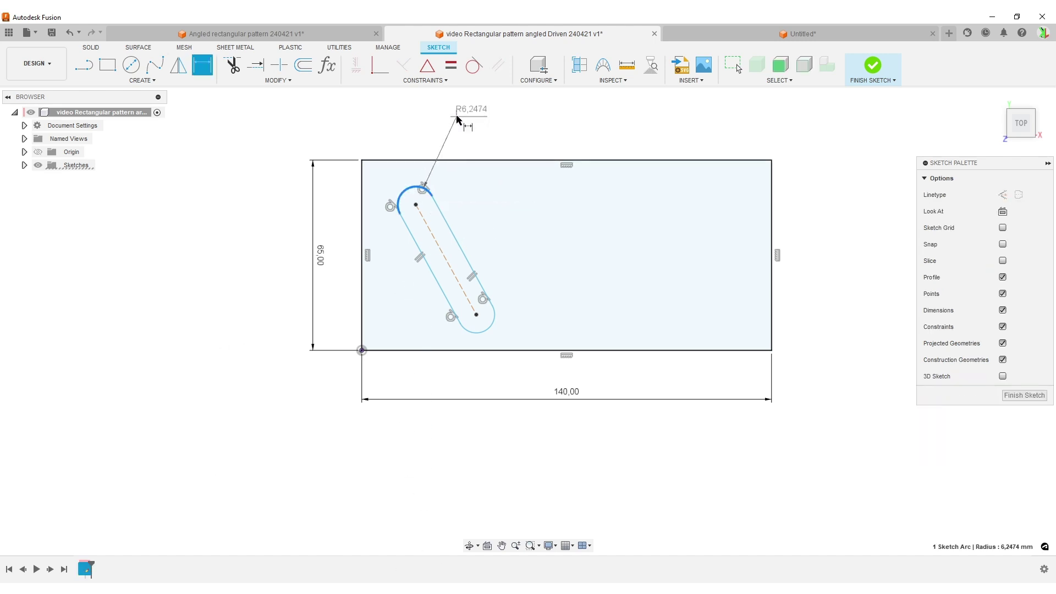
{"action": "left_click", "coordinate": [444, 116]}
{"action": "type", "text": "7"}
{"action": "key", "text": "Return"}
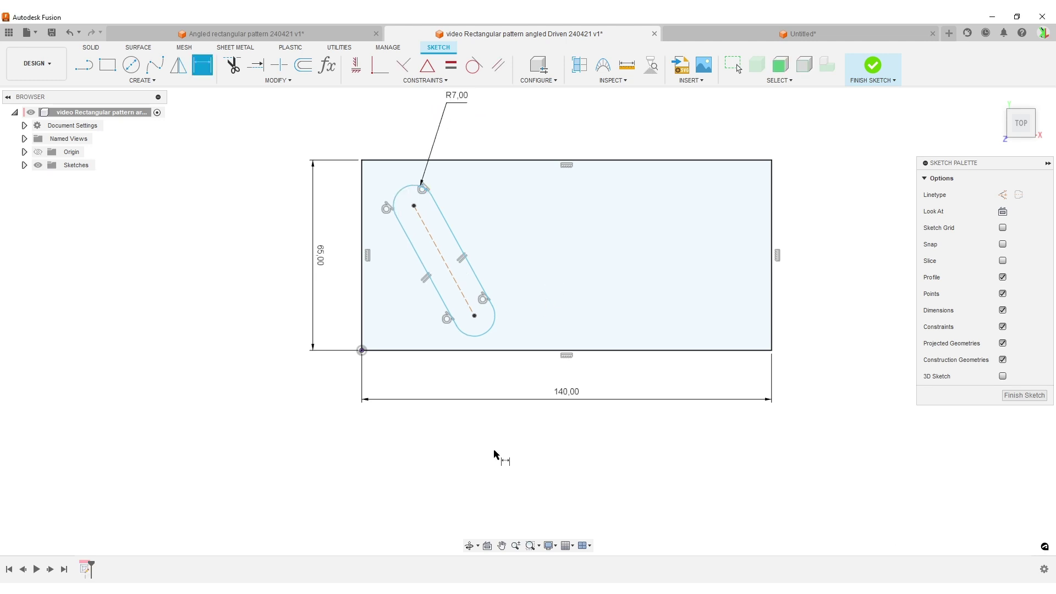
Dimension the angle between the plate's left edge and the slot centre line to 30°.
{"action": "left_click", "coordinate": [362, 266]}
{"action": "left_click", "coordinate": [444, 264]}
{"action": "left_click", "coordinate": [461, 457]}
{"action": "type", "text": "30"}
{"action": "key", "text": "Return"}
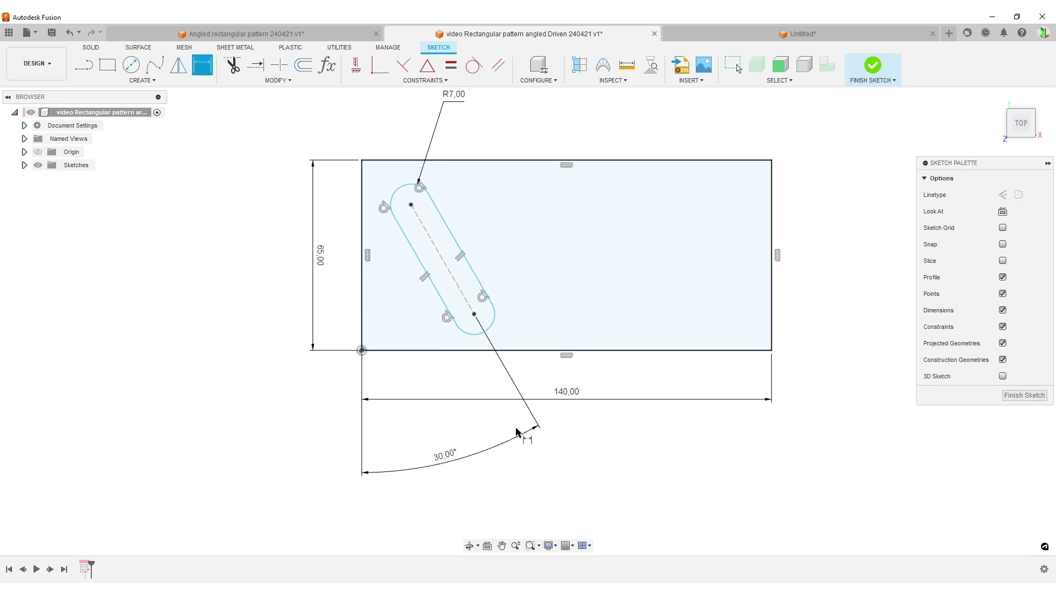
{"action": "scroll", "coordinate": [629, 354], "scroll_direction": "down", "scroll_amount": 1}
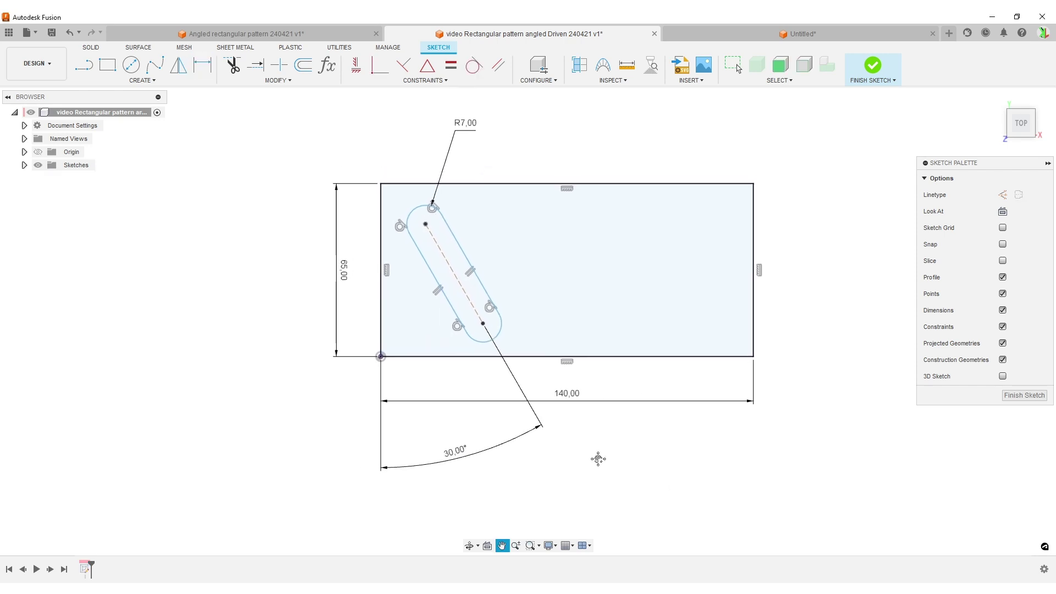
{"action": "key", "text": "Escape"}
{"action": "scroll", "coordinate": [616, 360], "scroll_direction": "up", "scroll_amount": 1}
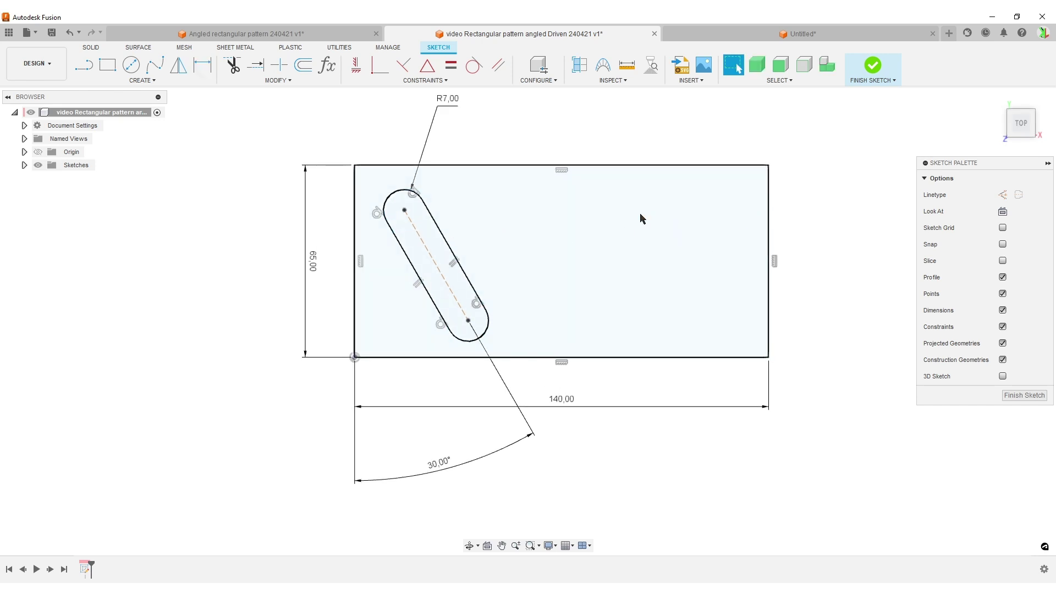
{"action": "left_click", "coordinate": [138, 81]}
{"action": "mouse_move", "coordinate": [112, 160]}
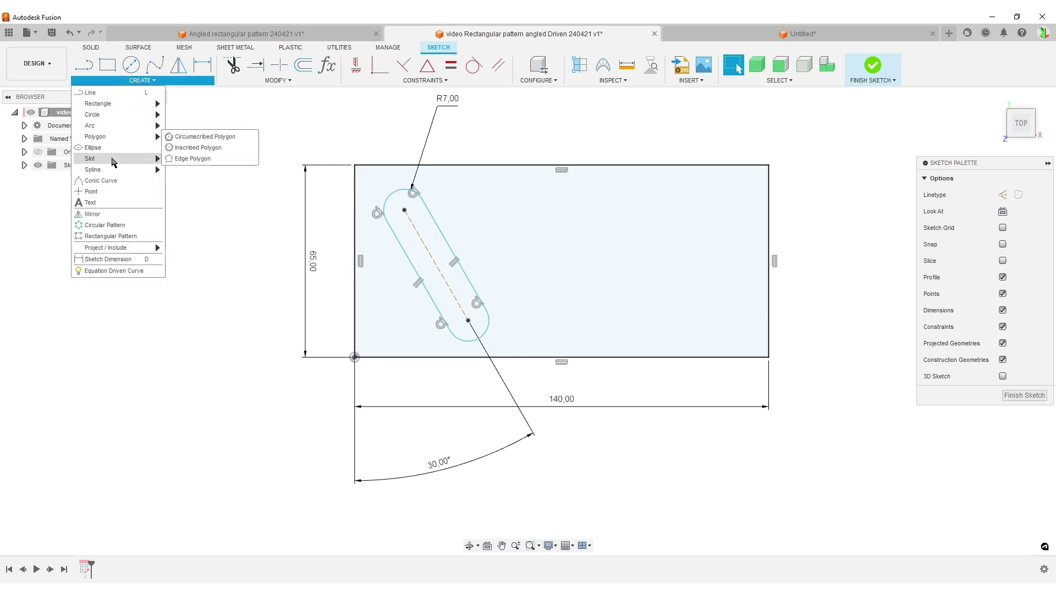
{"action": "left_click", "coordinate": [202, 158]}
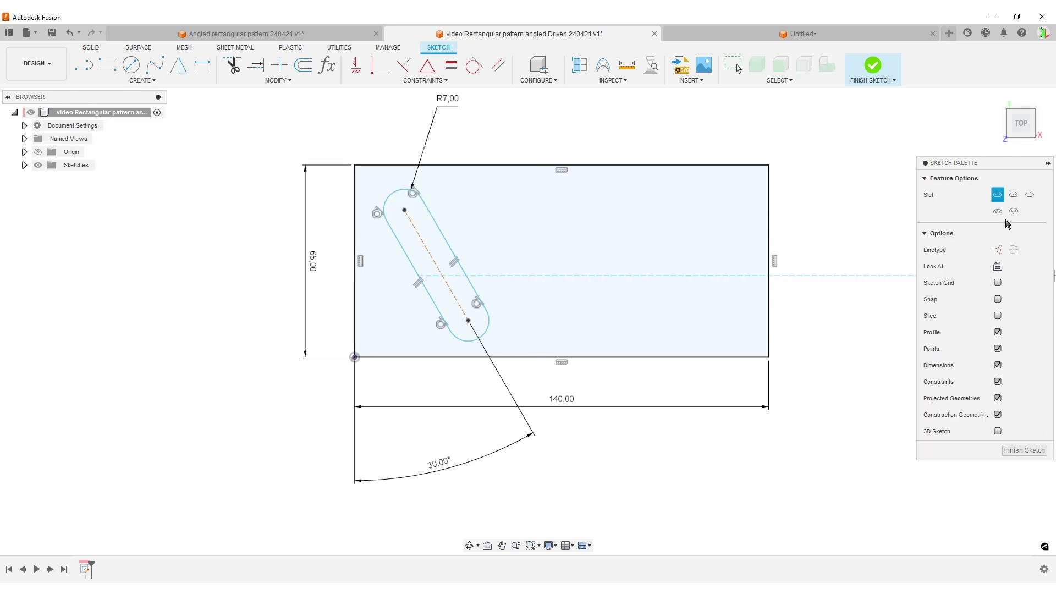
{"action": "left_click", "coordinate": [998, 250]}
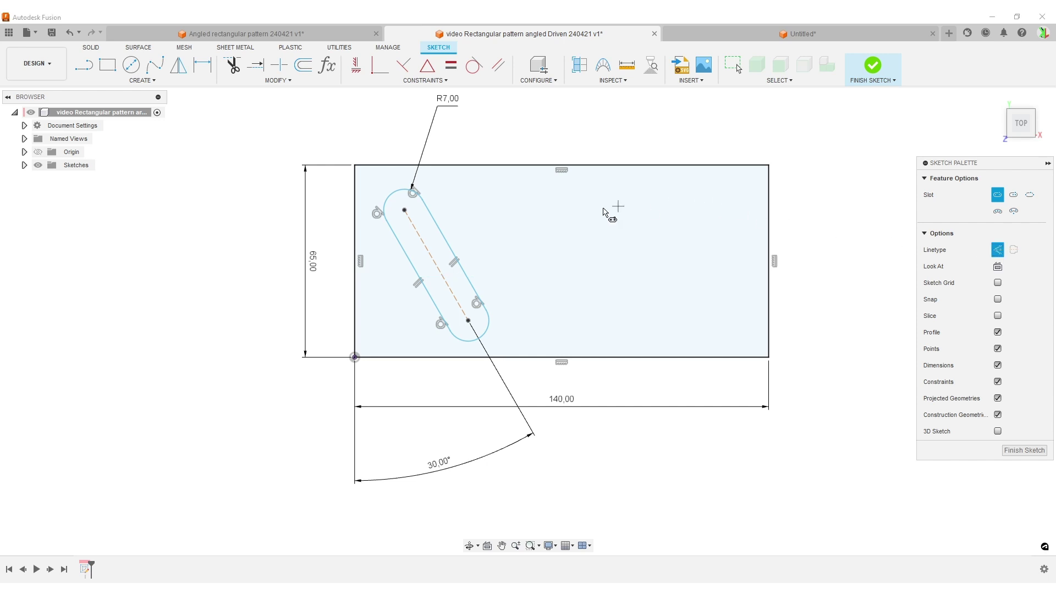
{"action": "left_click", "coordinate": [657, 201]}
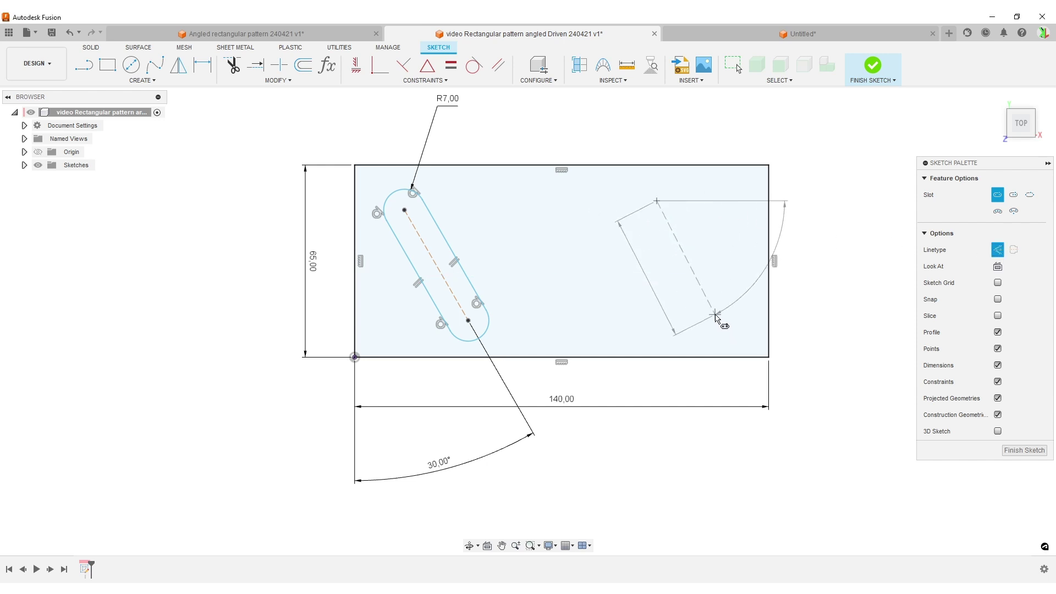
{"action": "left_click", "coordinate": [715, 315]}
{"action": "left_click", "coordinate": [726, 295]}
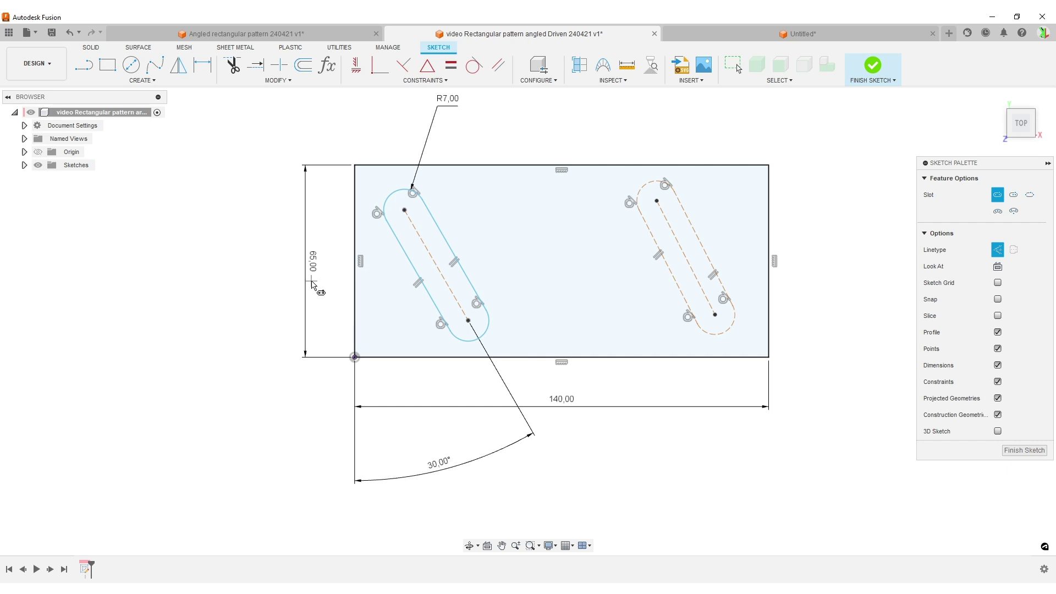
{"action": "left_click", "coordinate": [450, 65]}
{"action": "left_click", "coordinate": [643, 186]}
{"action": "left_click", "coordinate": [394, 195]}
{"action": "left_click", "coordinate": [498, 65]}
{"action": "left_click", "coordinate": [425, 244]}
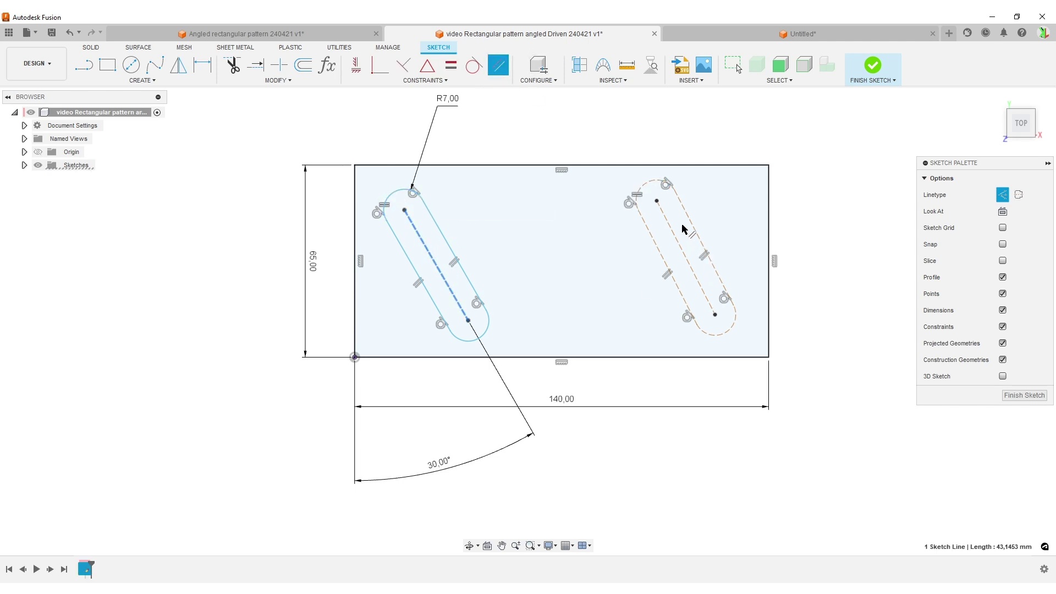
{"action": "left_click", "coordinate": [674, 226]}
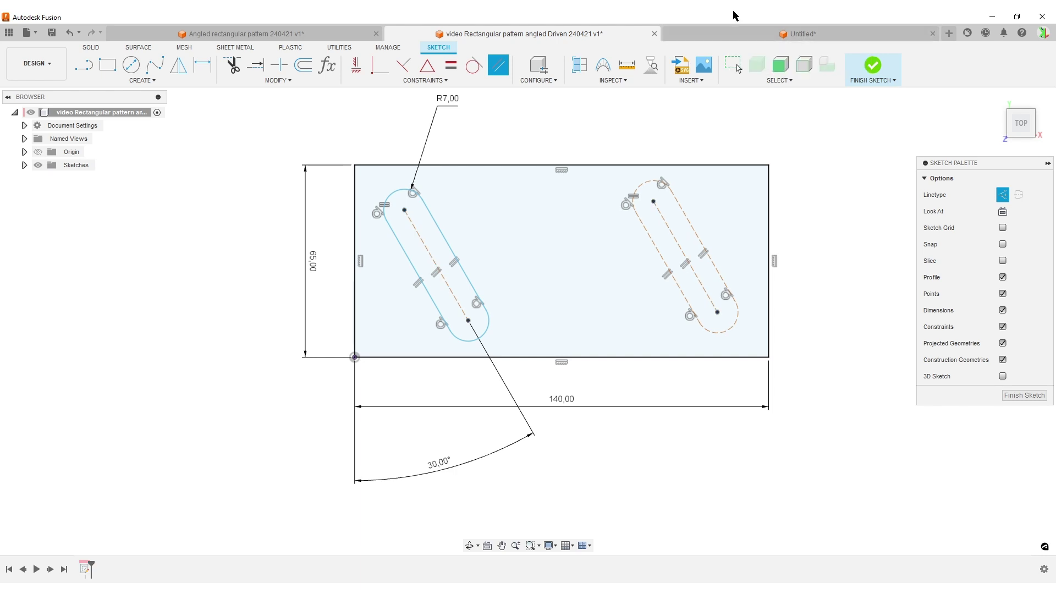
{"action": "key", "text": "Escape"}
{"action": "left_click", "coordinate": [663, 202]}
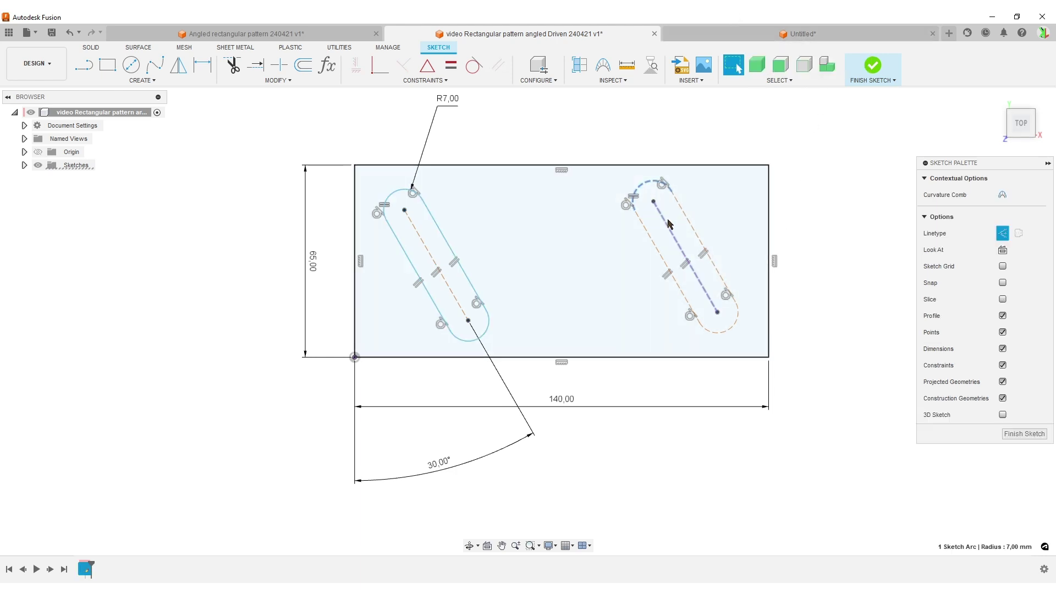
{"action": "mouse_move", "coordinate": [655, 203]}
{"action": "left_mouse_down"}
{"action": "mouse_move", "coordinate": [697, 237]}
{"action": "mouse_move", "coordinate": [641, 219]}
{"action": "left_mouse_up"}
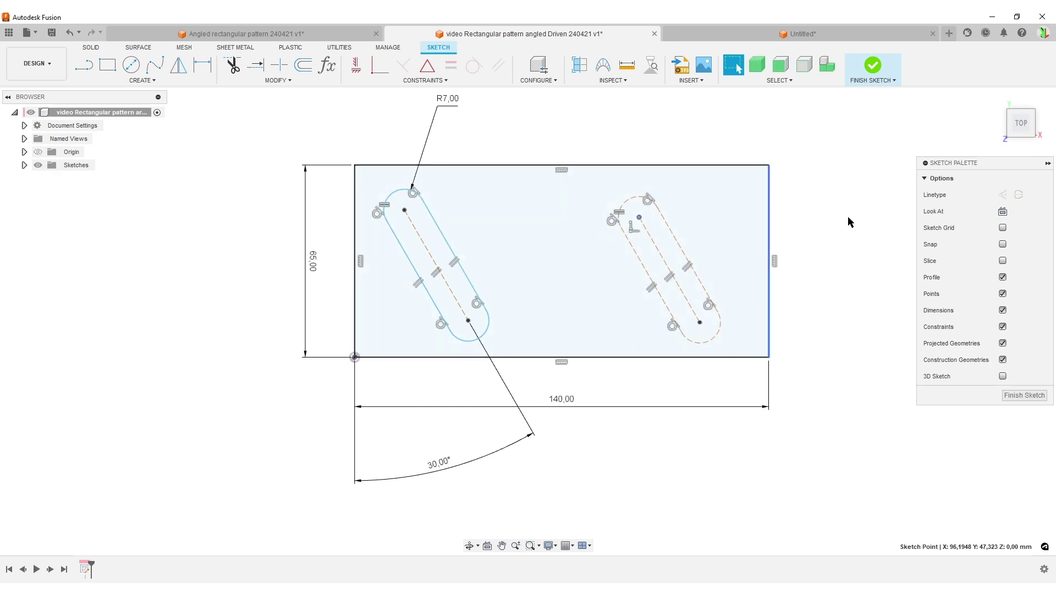
{"action": "left_click", "coordinate": [828, 251]}
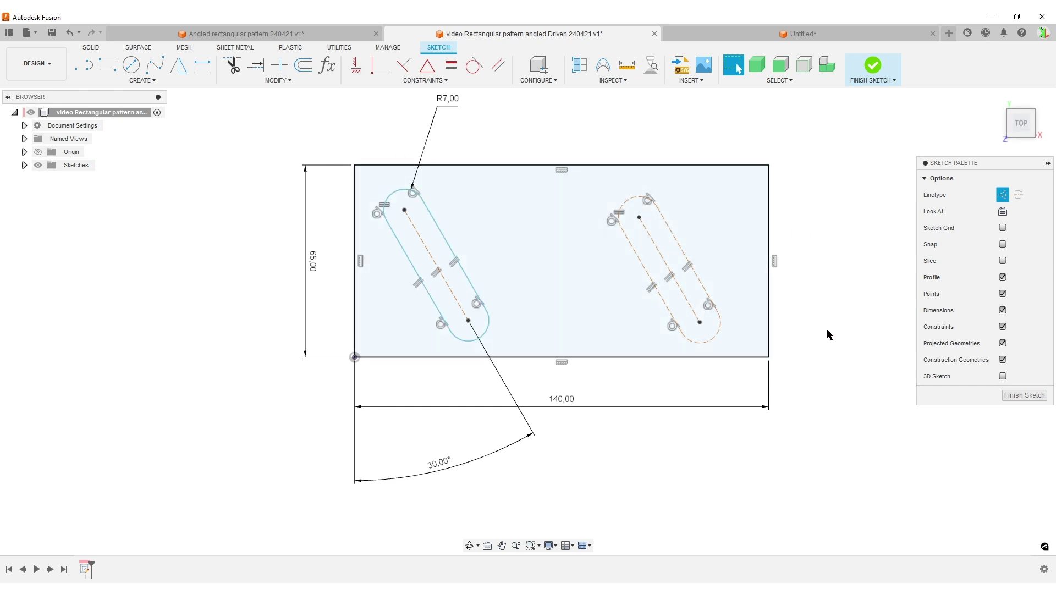
{"action": "scroll", "coordinate": [834, 348], "scroll_direction": "up", "scroll_amount": 1}
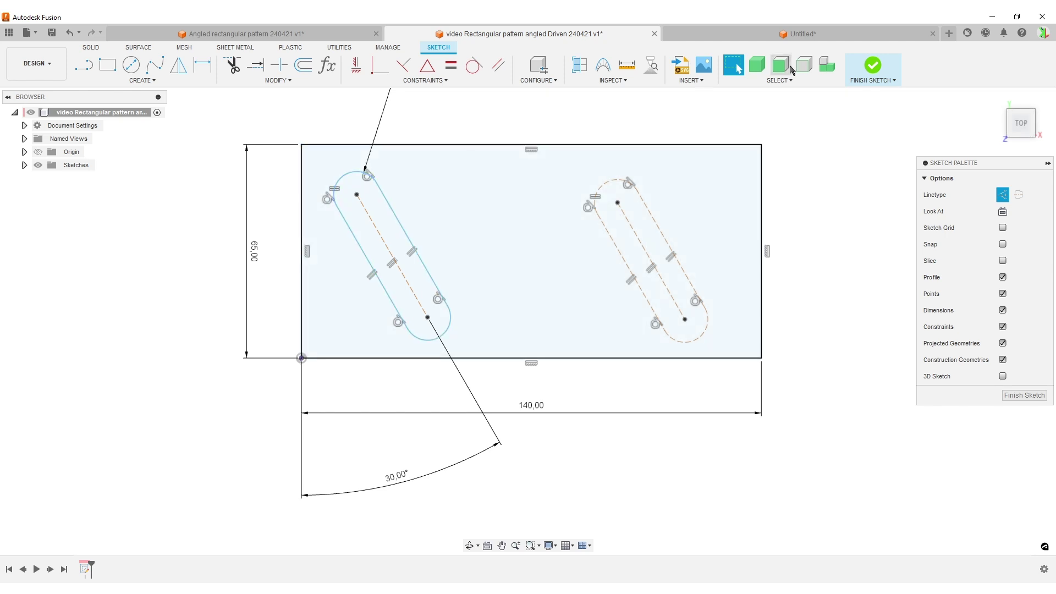
Switch to the Untitled design with Ctrl+Tab and deselect the vertical construction line.
{"action": "key", "text": "ctrl+Tab"}
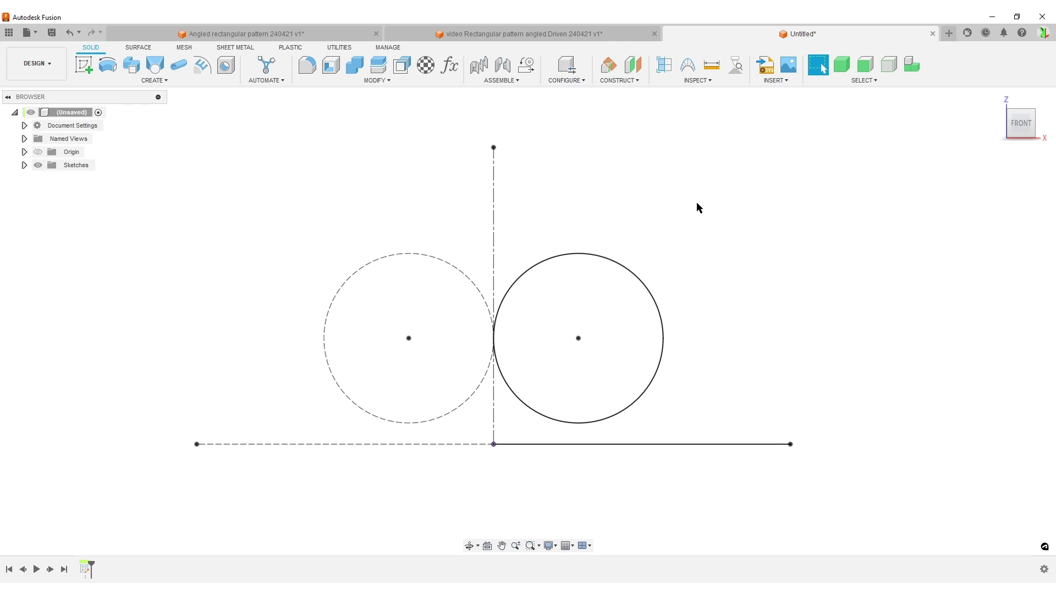
{"action": "left_click", "coordinate": [559, 327]}
Return to the 'video Rectangular pattern angled Driven' plate sketch.
{"action": "left_click", "coordinate": [518, 34]}
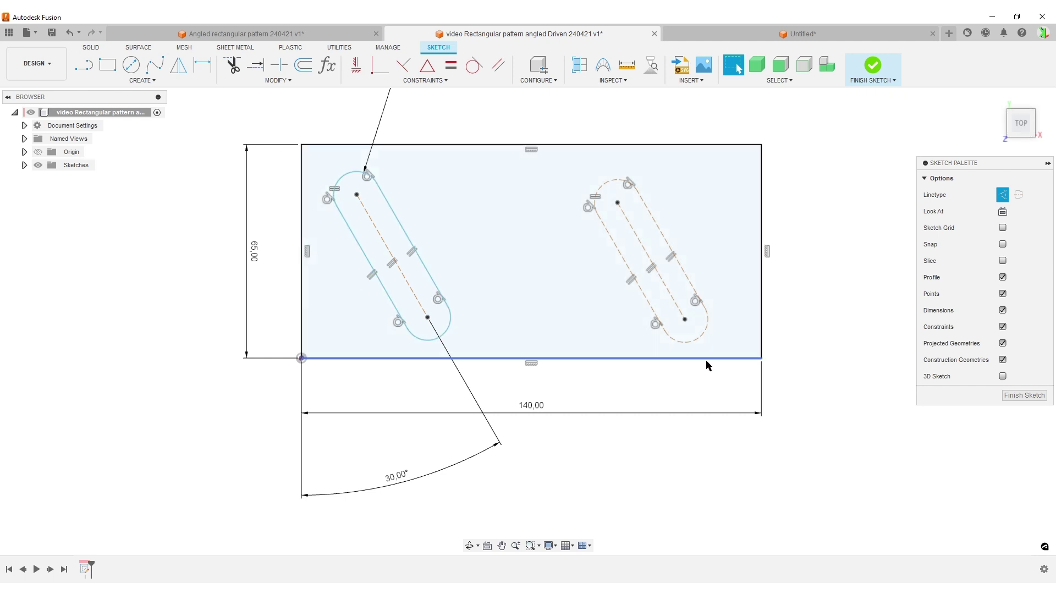
{"action": "scroll", "coordinate": [358, 179], "scroll_direction": "down", "scroll_amount": 2}
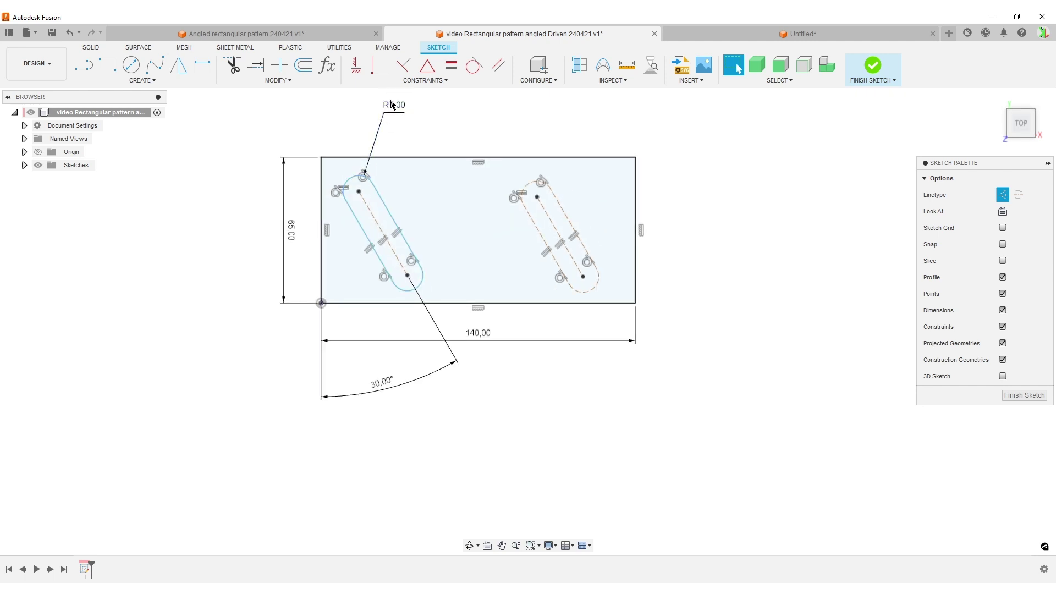
{"action": "scroll", "coordinate": [401, 116], "scroll_direction": "up", "scroll_amount": 1}
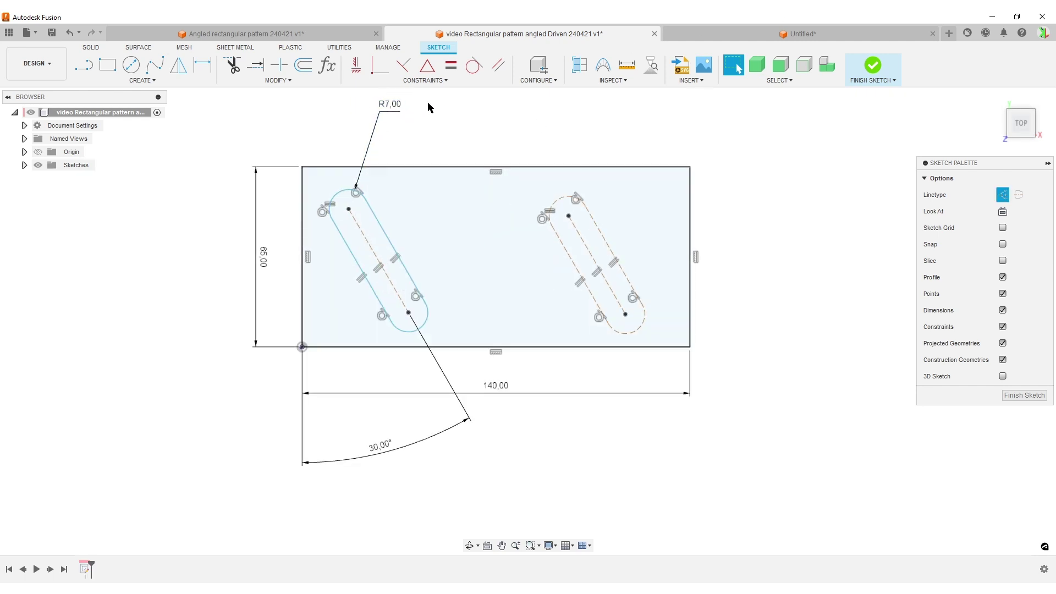
Move the R7,00 label beside the left slot and check its parameter name.
{"action": "left_click_drag", "start_coordinate": [399, 108], "coordinate": [443, 211]}
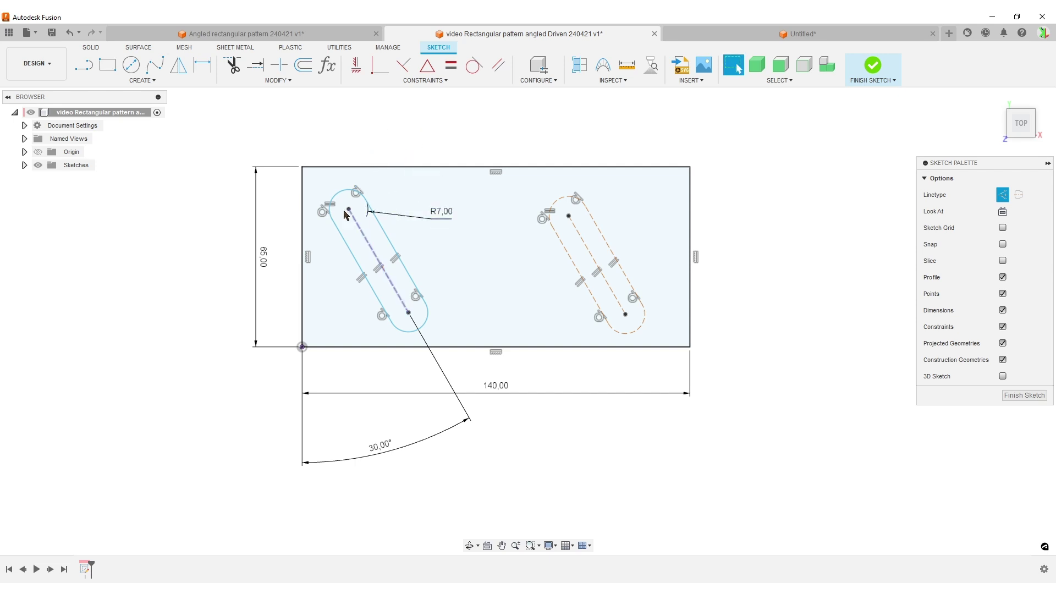
{"action": "scroll", "coordinate": [512, 269], "scroll_direction": "up", "scroll_amount": 3}
{"action": "scroll", "coordinate": [547, 274], "scroll_direction": "down", "scroll_amount": 2}
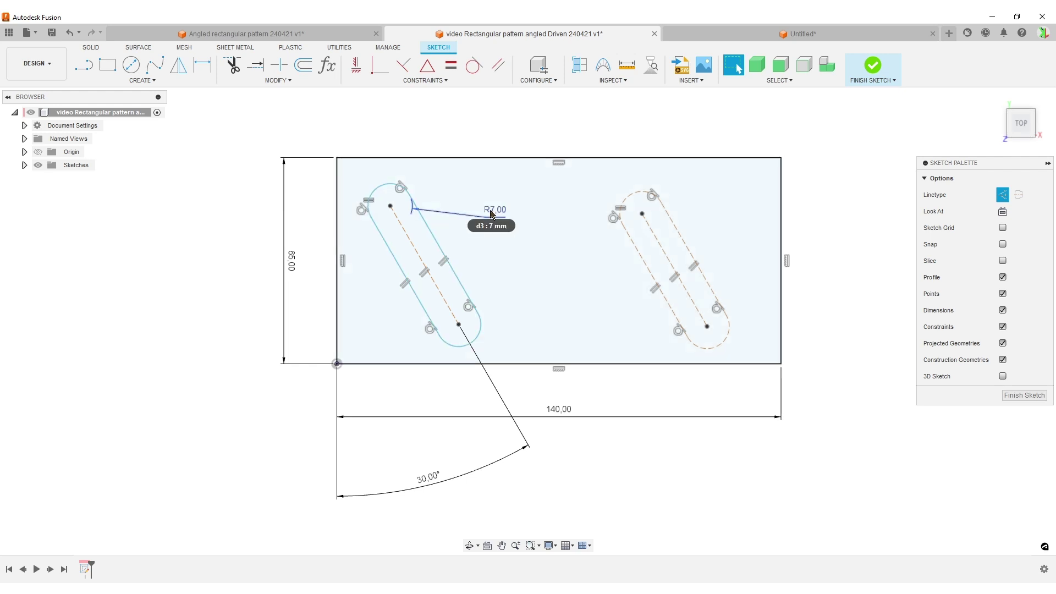
{"action": "left_click", "coordinate": [491, 213]}
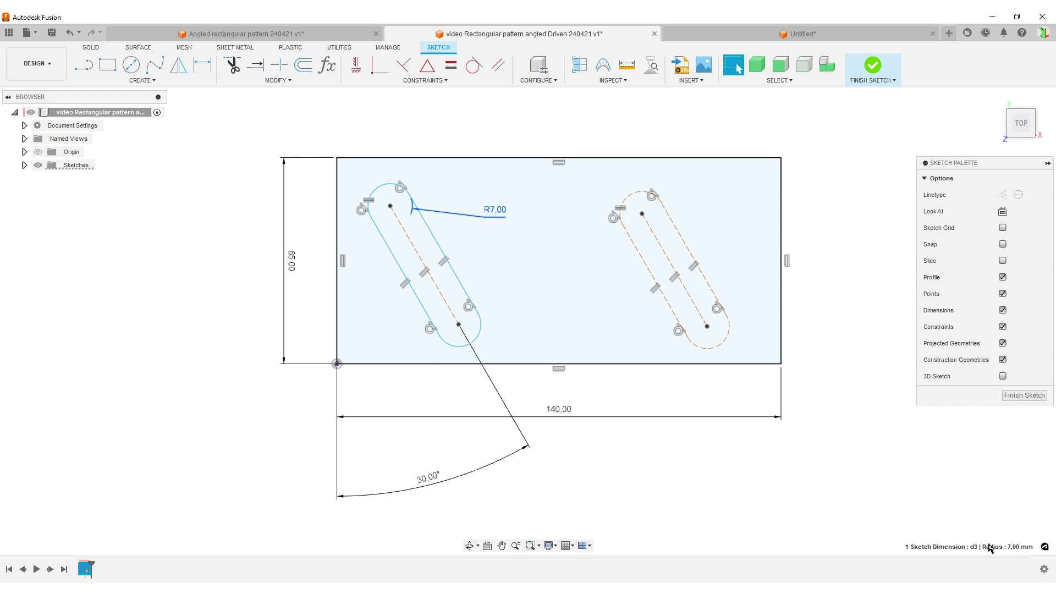
{"action": "left_click", "coordinate": [861, 263]}
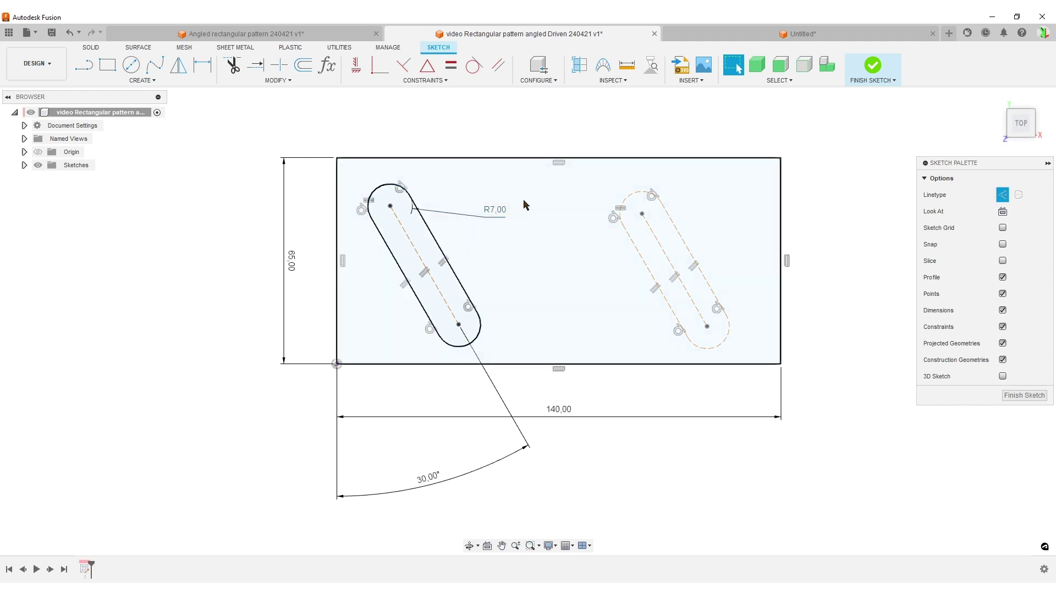
Offset the plate outline inward by the expression d3 + 5 mm, giving 12,00.
{"action": "key", "text": "o"}
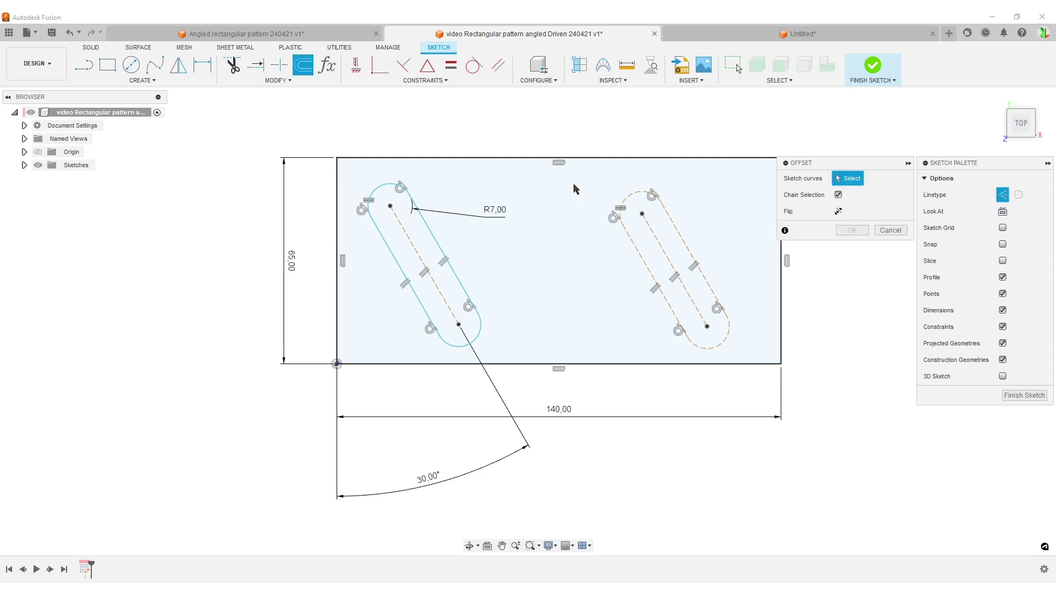
{"action": "middle_click_drag", "start_coordinate": [825, 306], "coordinate": [759, 352]}
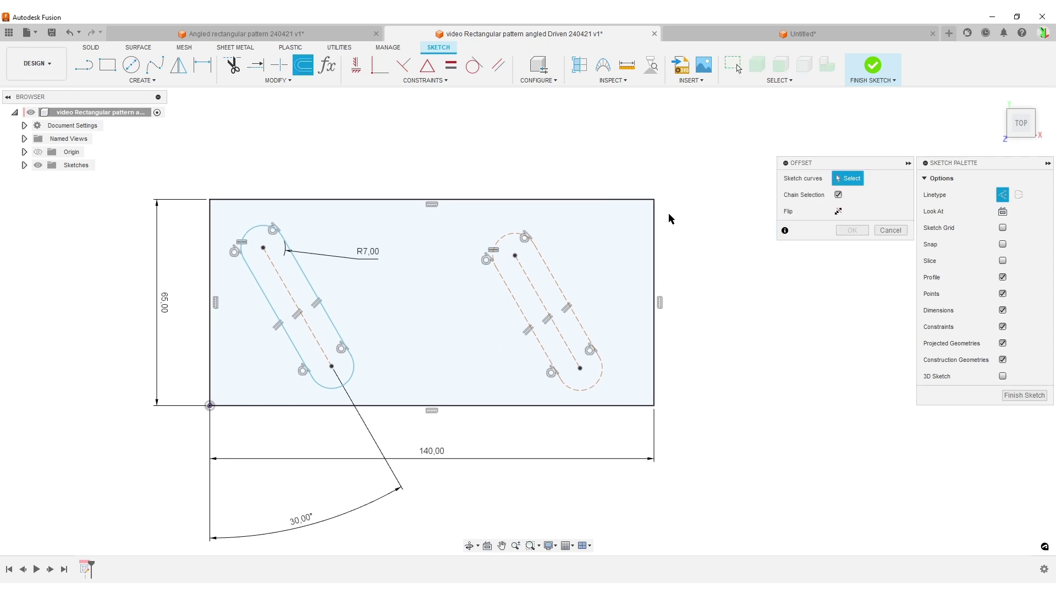
{"action": "left_click", "coordinate": [634, 200]}
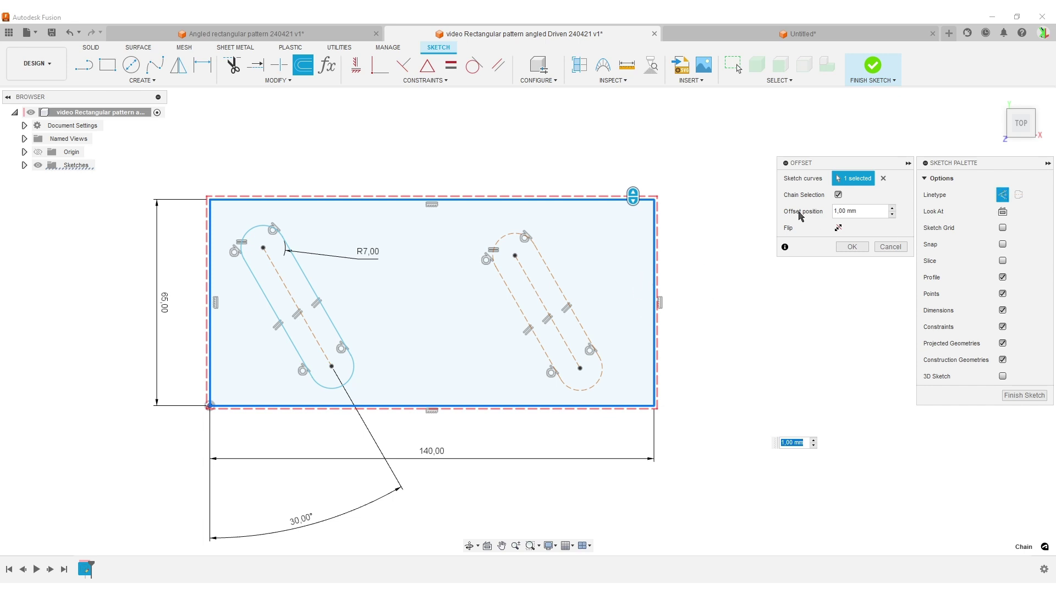
{"action": "left_click", "coordinate": [868, 212]}
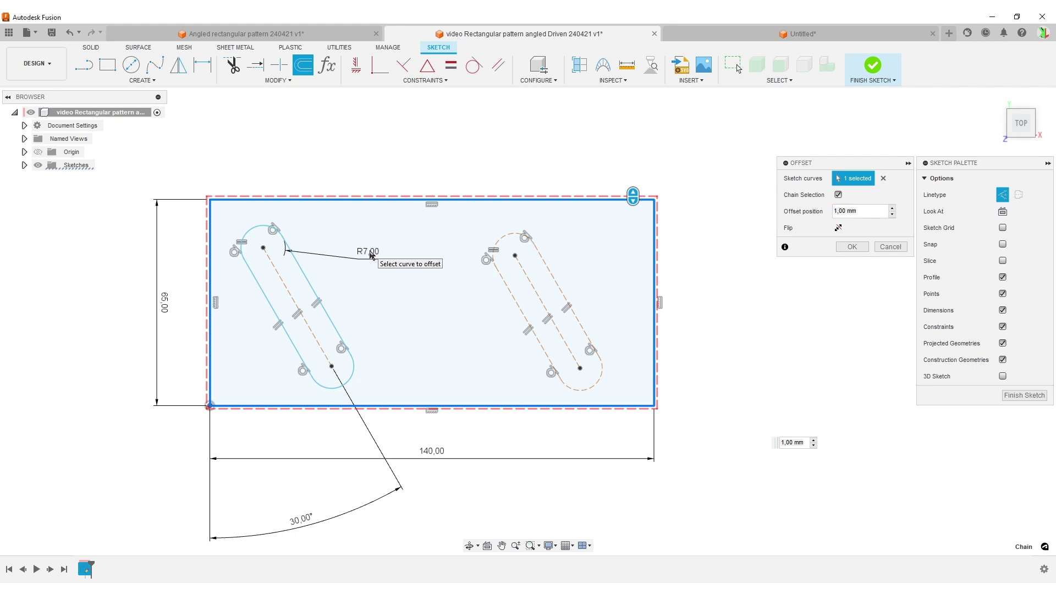
{"action": "left_click", "coordinate": [879, 211]}
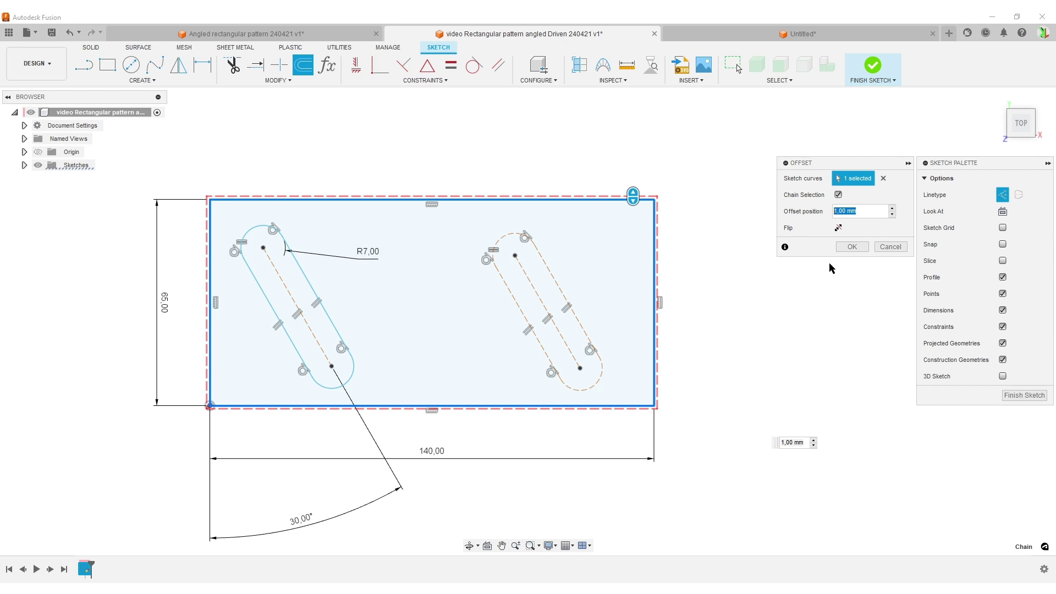
{"action": "type", "text": "d3+5"}
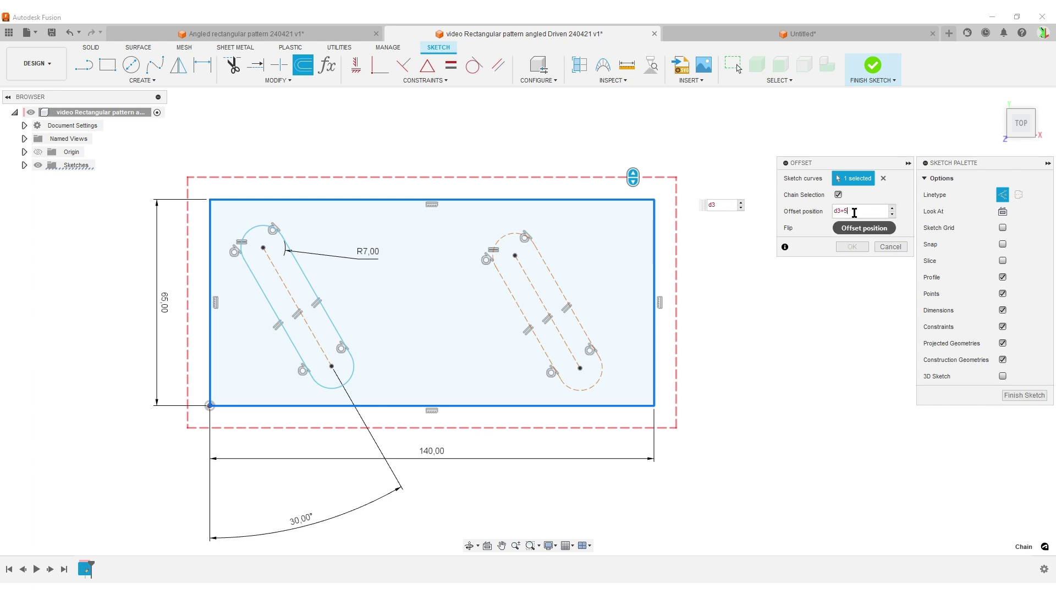
{"action": "key", "text": "Return"}
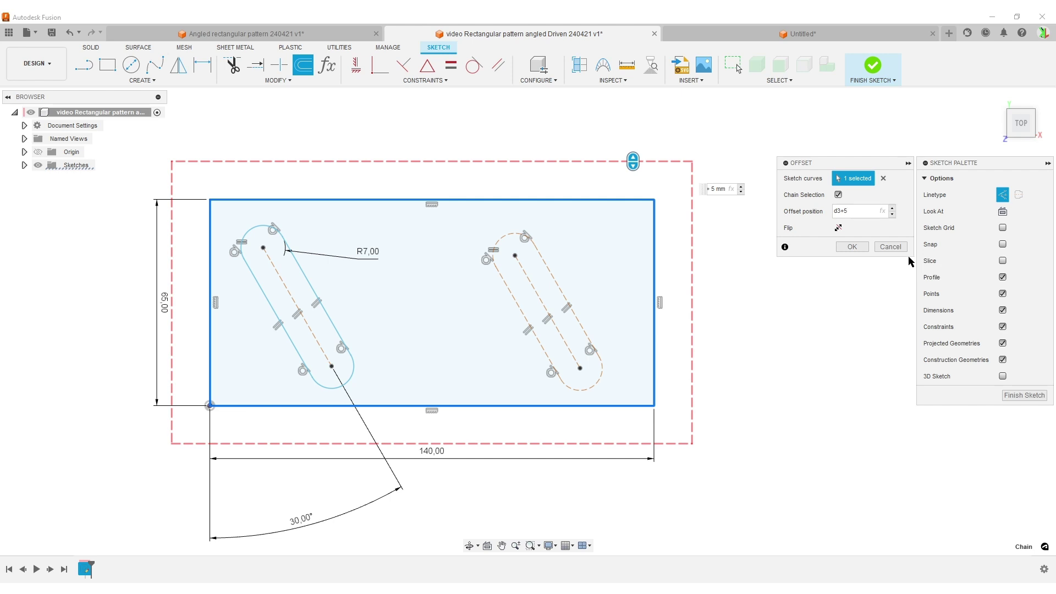
{"action": "key", "text": "Home"}
{"action": "key", "text": "End"}
{"action": "key", "text": "BackSpace"}
{"action": "left_click", "coordinate": [840, 228]}
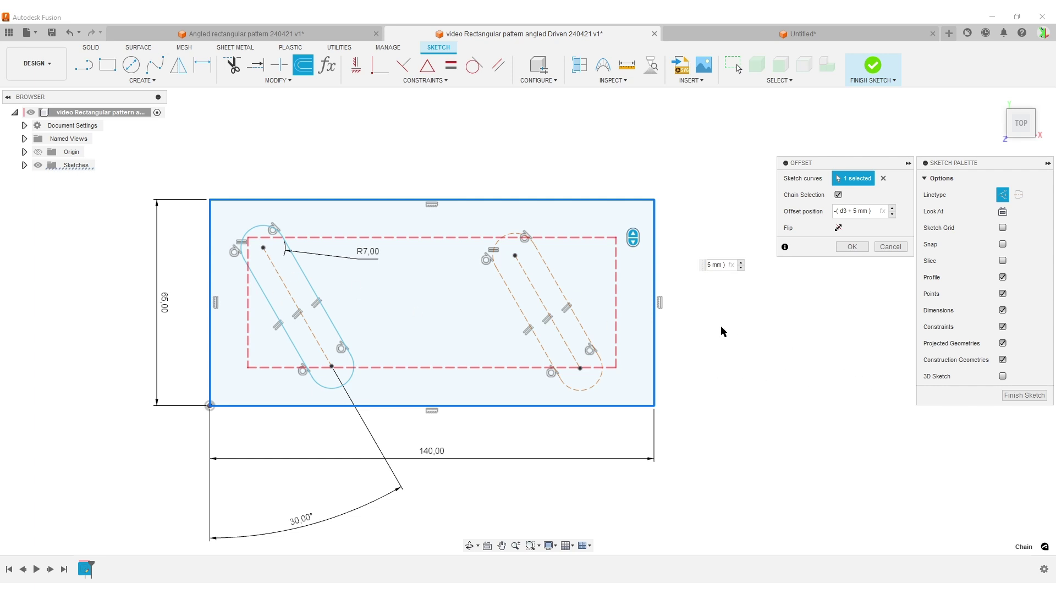
{"action": "left_click", "coordinate": [851, 247]}
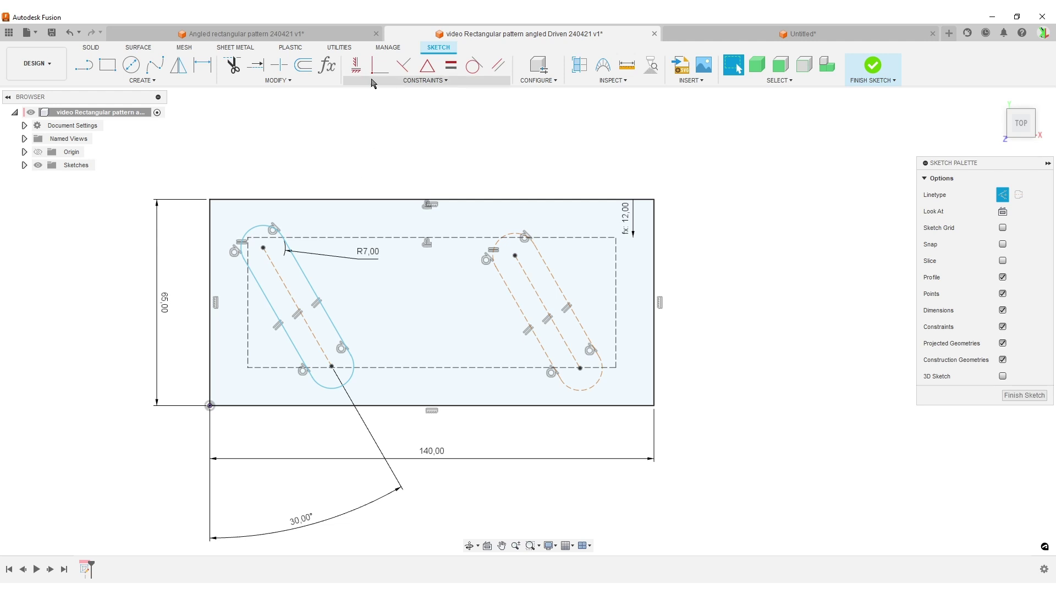
Make the slot centres coincident with the inner rectangle's top-left corner, bottom-right corner and bottom edge.
{"action": "left_click", "coordinate": [379, 64]}
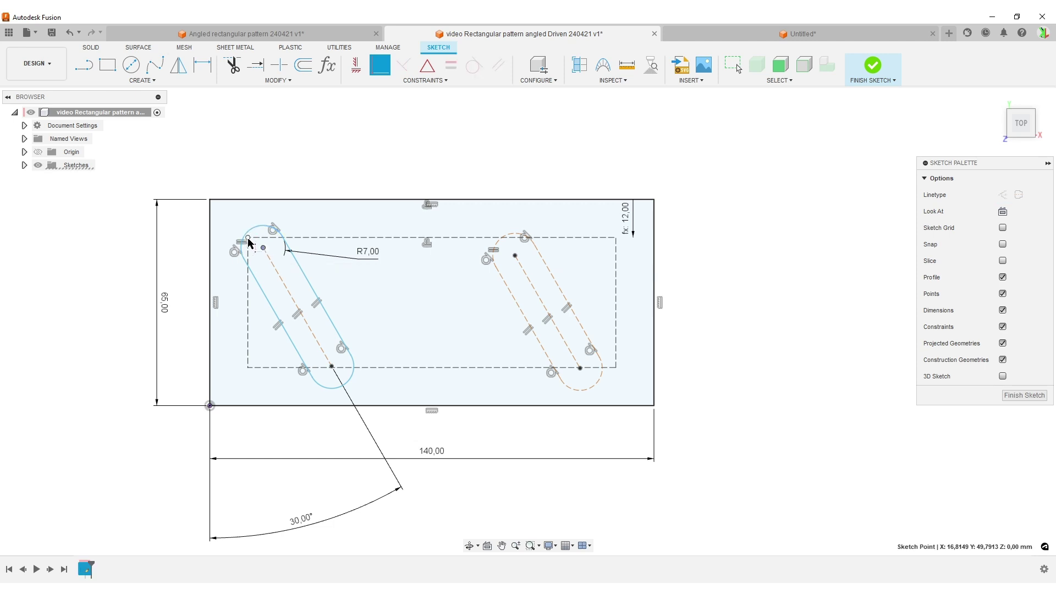
{"action": "left_click", "coordinate": [247, 238]}
{"action": "left_click", "coordinate": [580, 368]}
{"action": "left_click", "coordinate": [617, 368]}
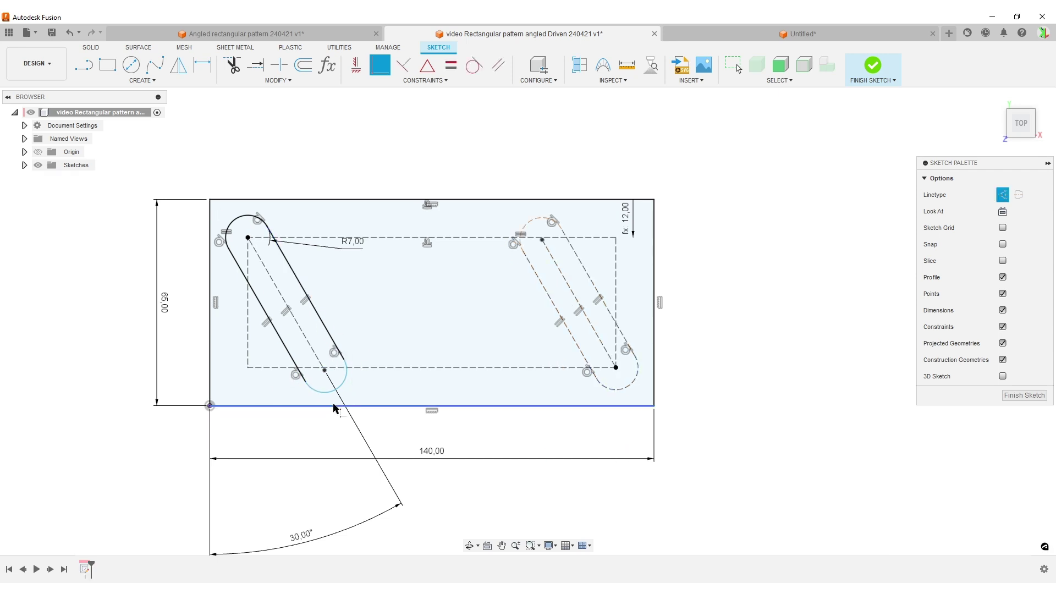
{"action": "left_click", "coordinate": [325, 371]}
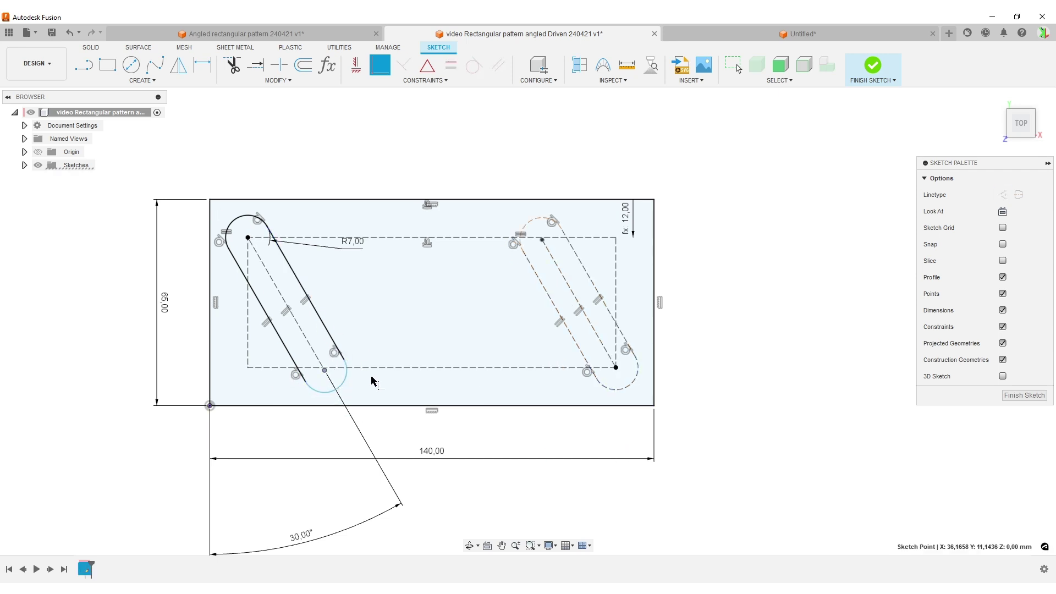
{"action": "left_click", "coordinate": [377, 367]}
{"action": "left_click", "coordinate": [543, 240]}
Constrain the right slot's top centre onto the inner rectangle's top edge.
{"action": "left_click", "coordinate": [494, 238]}
{"action": "scroll", "coordinate": [677, 325], "scroll_direction": "down", "scroll_amount": 2}
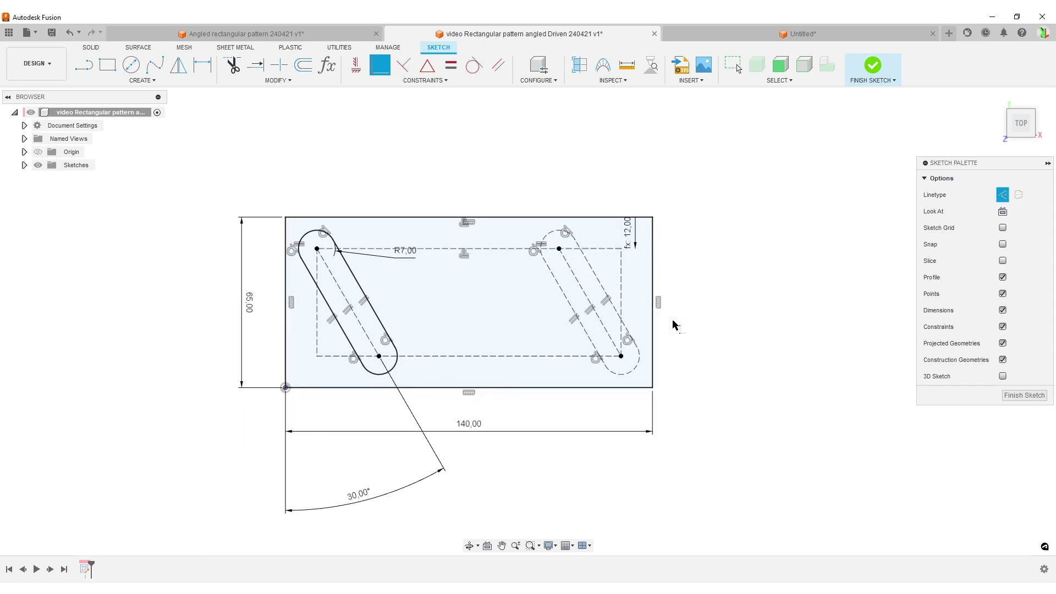
{"action": "middle_click_drag", "start_coordinate": [677, 325], "coordinate": [681, 217]}
{"action": "key", "text": "Escape"}
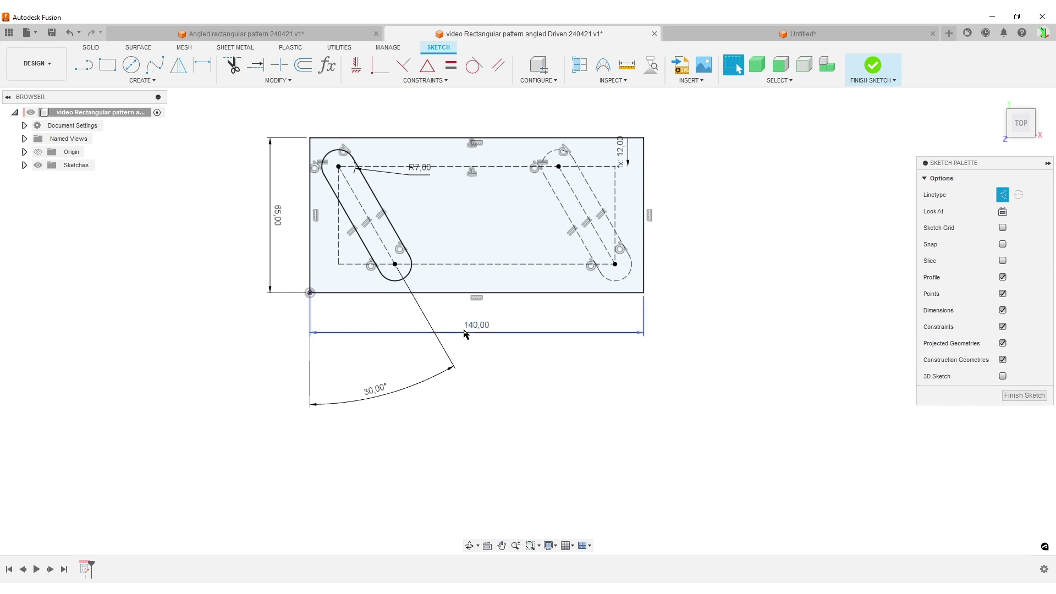
Test the plate width at 100 mm, then restore it to 140 mm.
{"action": "double_click", "coordinate": [481, 329]}
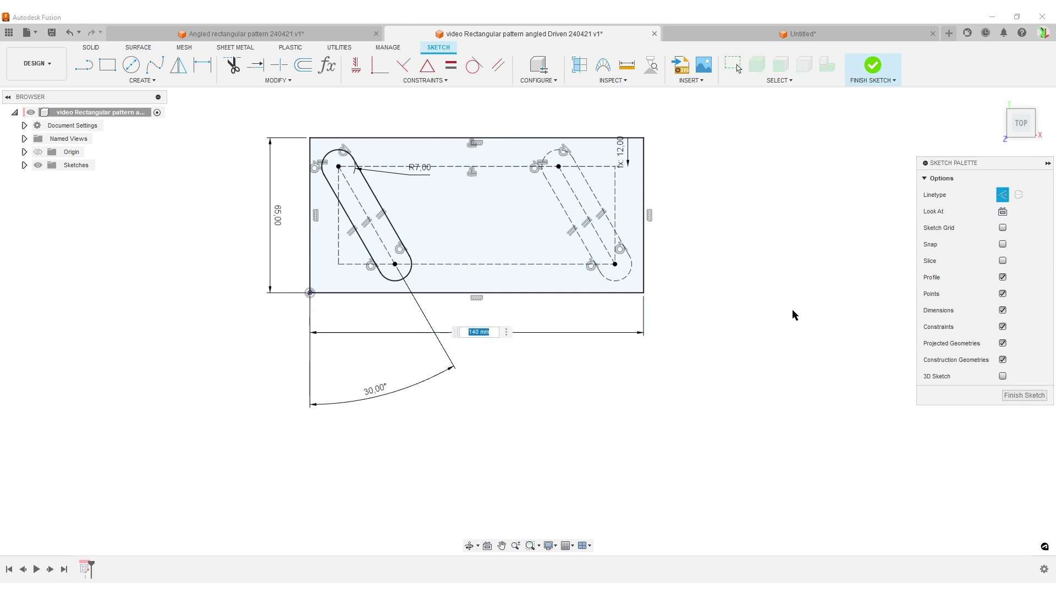
{"action": "type", "text": "100"}
{"action": "key", "text": "Return"}
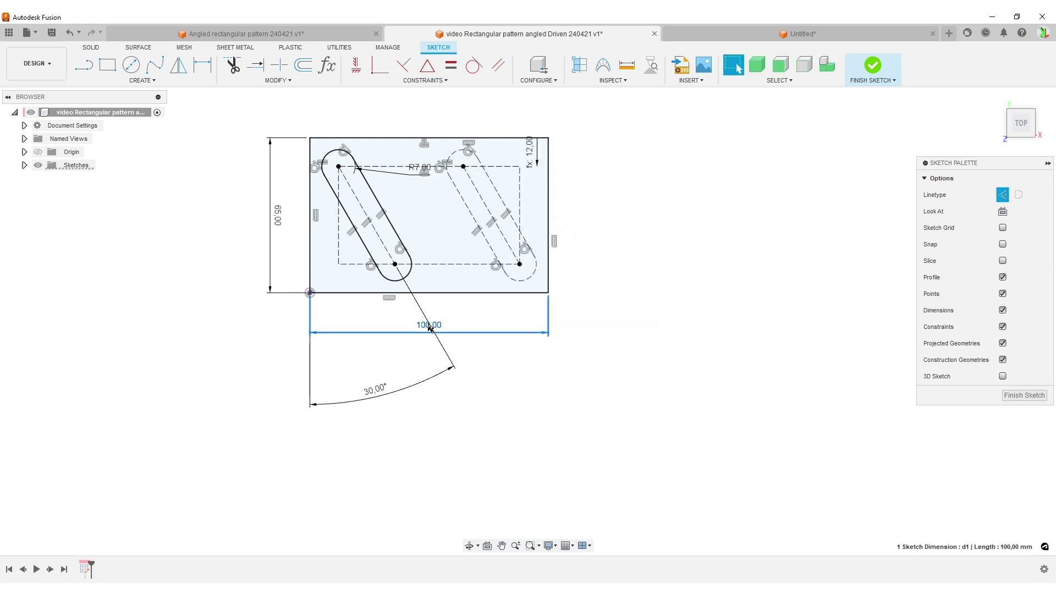
{"action": "double_click", "coordinate": [517, 332]}
{"action": "type", "text": "140"}
{"action": "key", "text": "Return"}
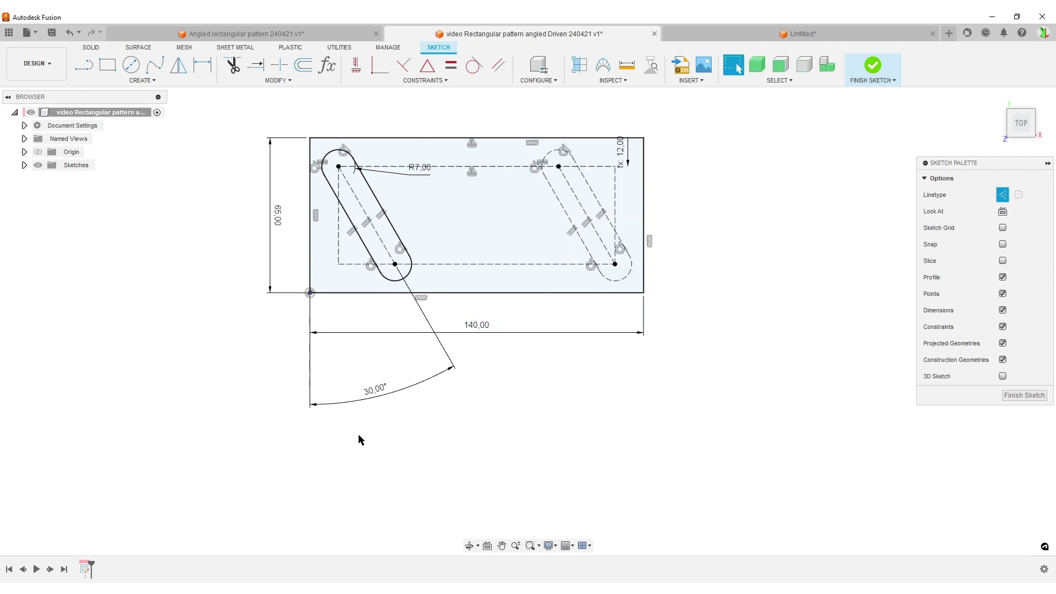
Test the slot angle at 20°, then restore it to 30°.
{"action": "double_click", "coordinate": [368, 402]}
{"action": "type", "text": "20"}
{"action": "key", "text": "Return"}
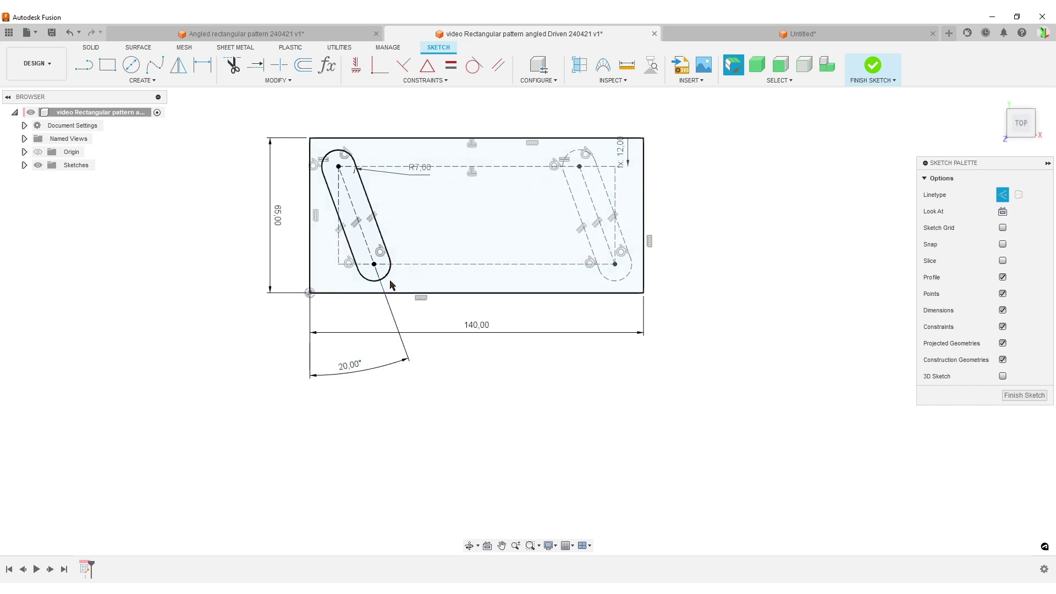
{"action": "double_click", "coordinate": [349, 367]}
{"action": "type", "text": "30"}
{"action": "key", "text": "Return"}
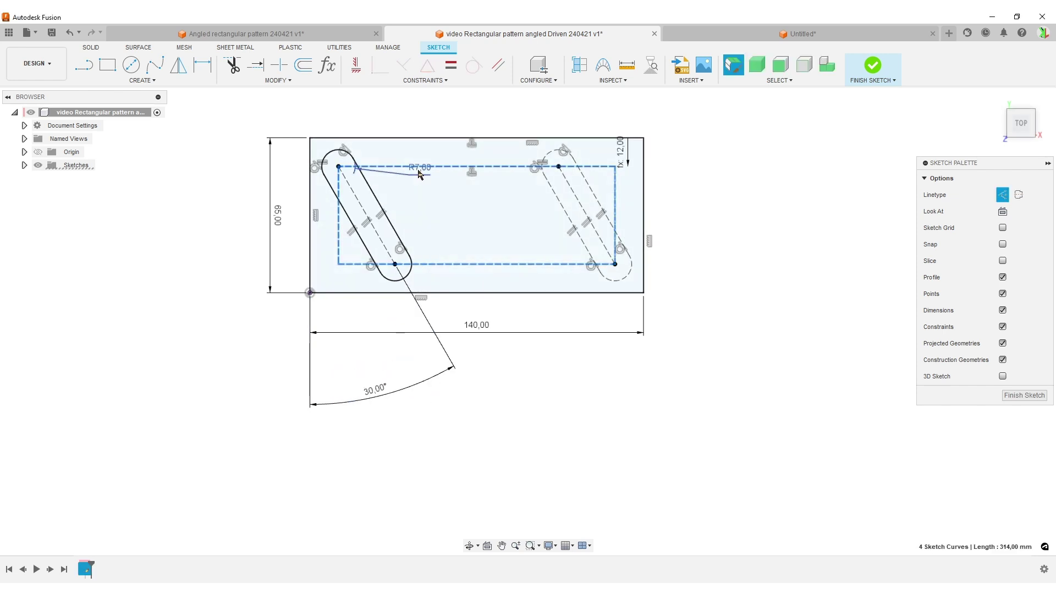
Try slot radii of 8 and 10 mm, then settle on 7 mm.
{"action": "double_click", "coordinate": [411, 172]}
{"action": "type", "text": "8"}
{"action": "key", "text": "Return"}
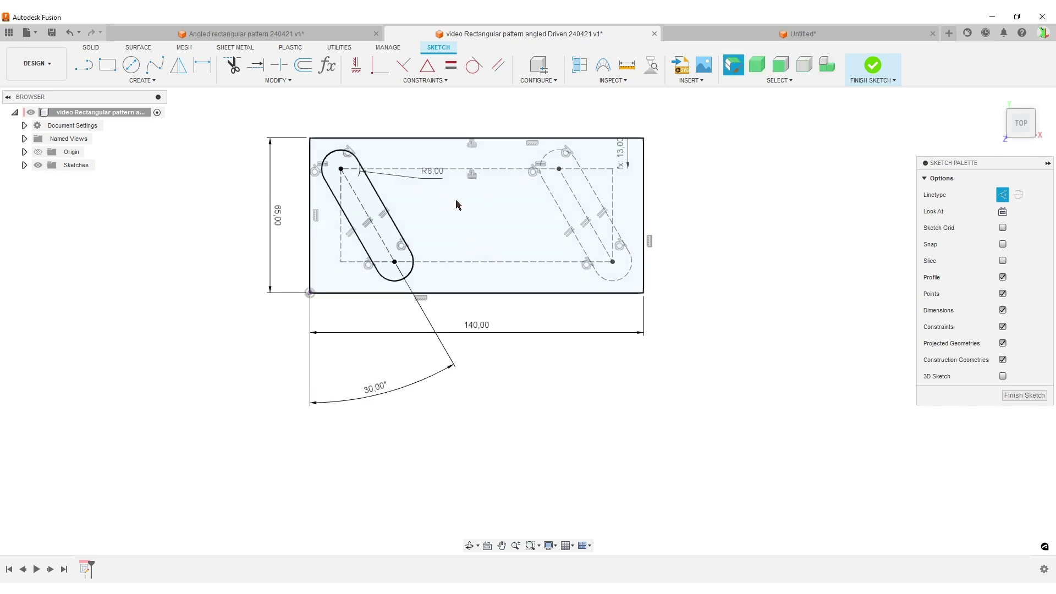
{"action": "left_click_drag", "start_coordinate": [440, 178], "coordinate": [437, 111]}
{"action": "double_click", "coordinate": [434, 110]}
{"action": "type", "text": "10"}
{"action": "key", "text": "Return"}
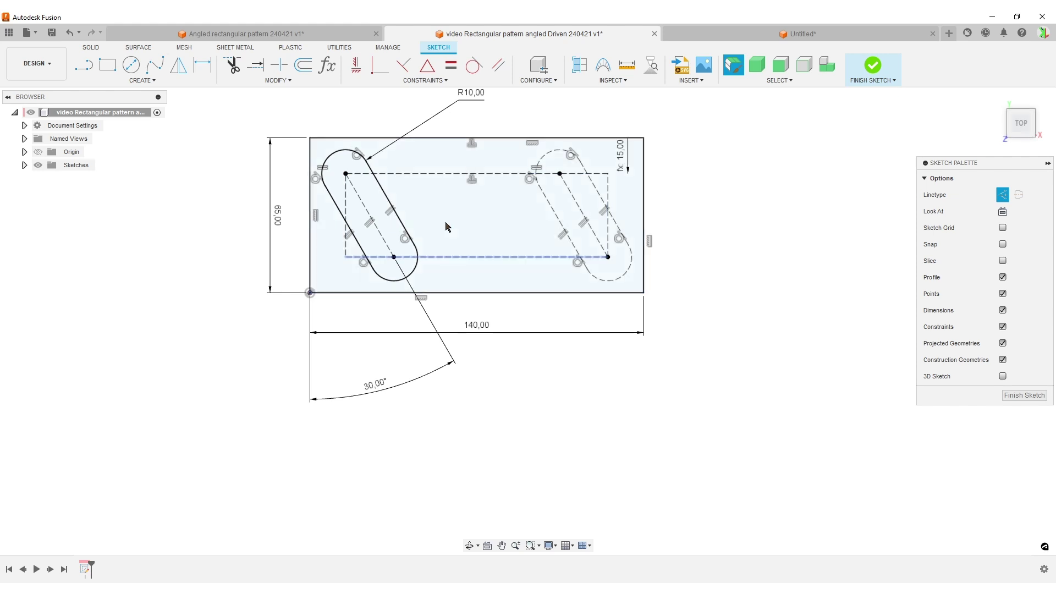
{"action": "double_click", "coordinate": [476, 102]}
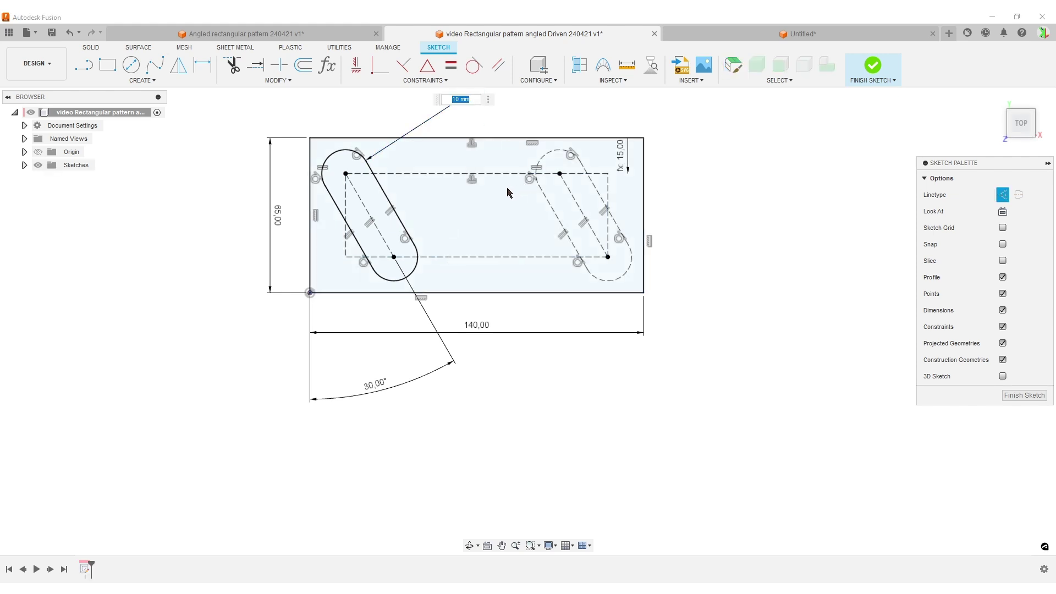
{"action": "type", "text": "7"}
{"action": "key", "text": "Return"}
Change the slot offset expression from d3 + 5 mm to d3 + 7 mm.
{"action": "middle_click_drag", "start_coordinate": [608, 249], "coordinate": [618, 288]}
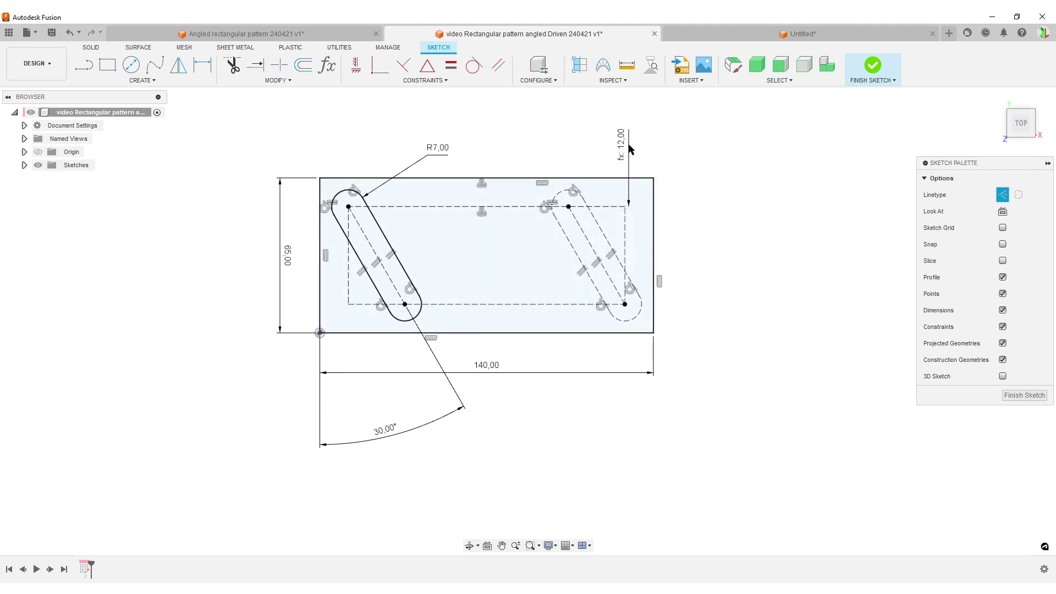
{"action": "double_click", "coordinate": [624, 145]}
{"action": "left_click", "coordinate": [641, 143]}
{"action": "key", "text": "BackSpace"}
{"action": "type", "text": "7"}
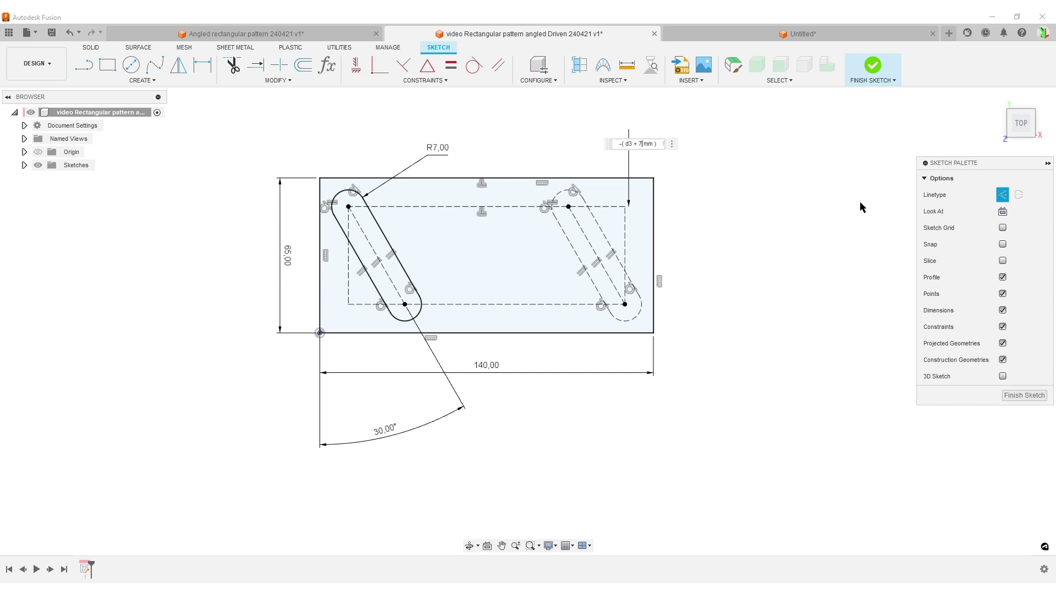
{"action": "key", "text": "Return"}
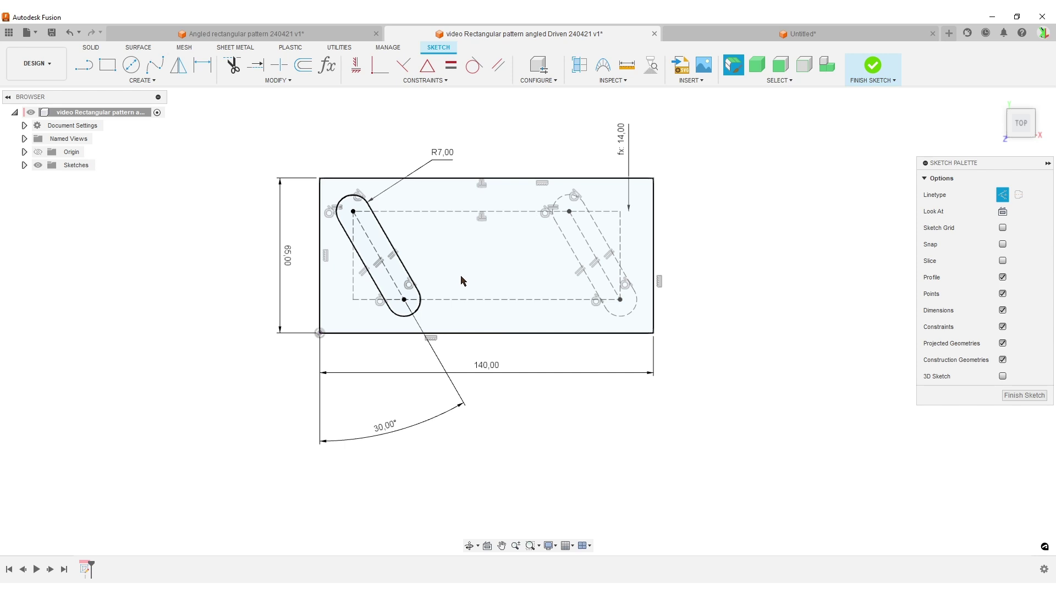
Dimension between both slots' top centre points and accept it as driven (90,638).
{"action": "key", "text": "d"}
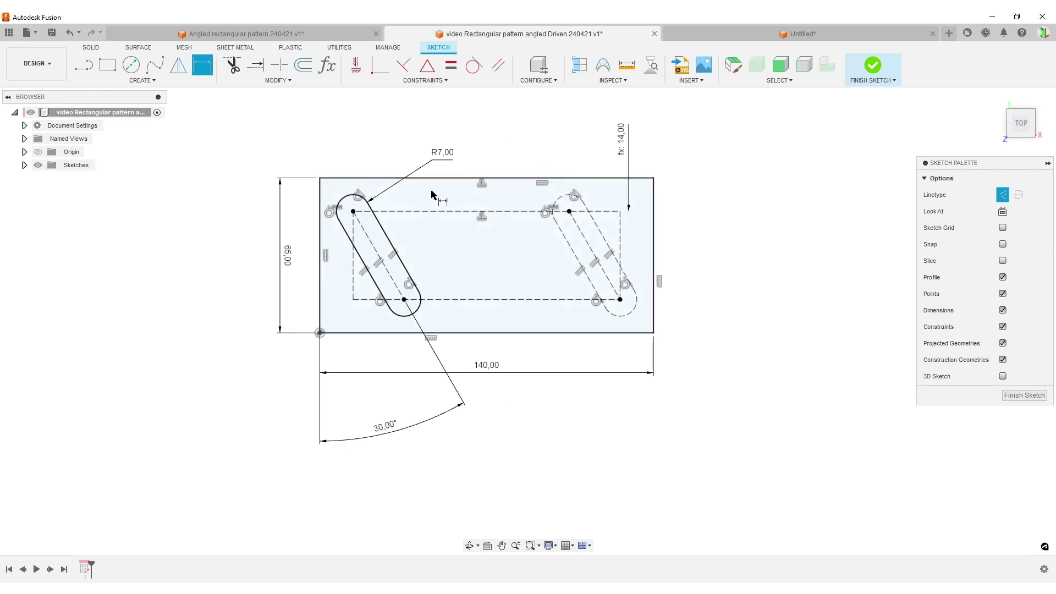
{"action": "left_click", "coordinate": [353, 211]}
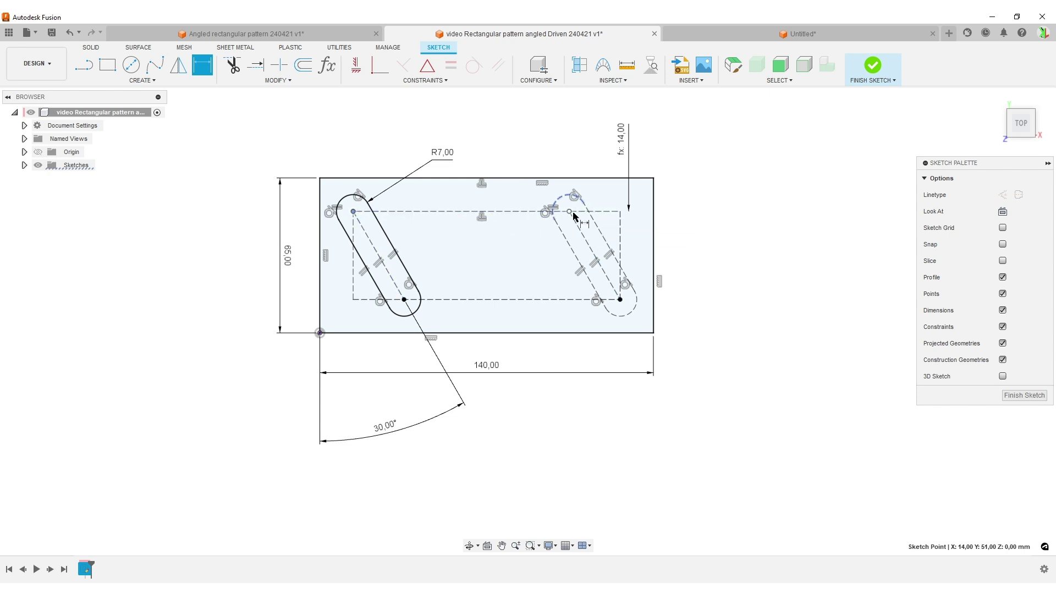
{"action": "left_click", "coordinate": [569, 212]}
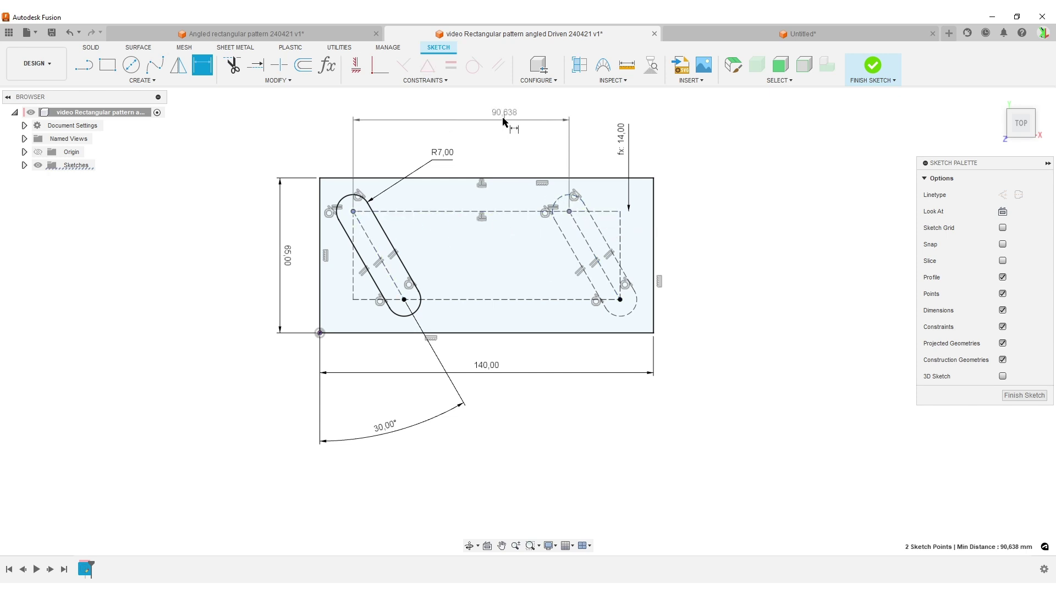
{"action": "left_click", "coordinate": [495, 112]}
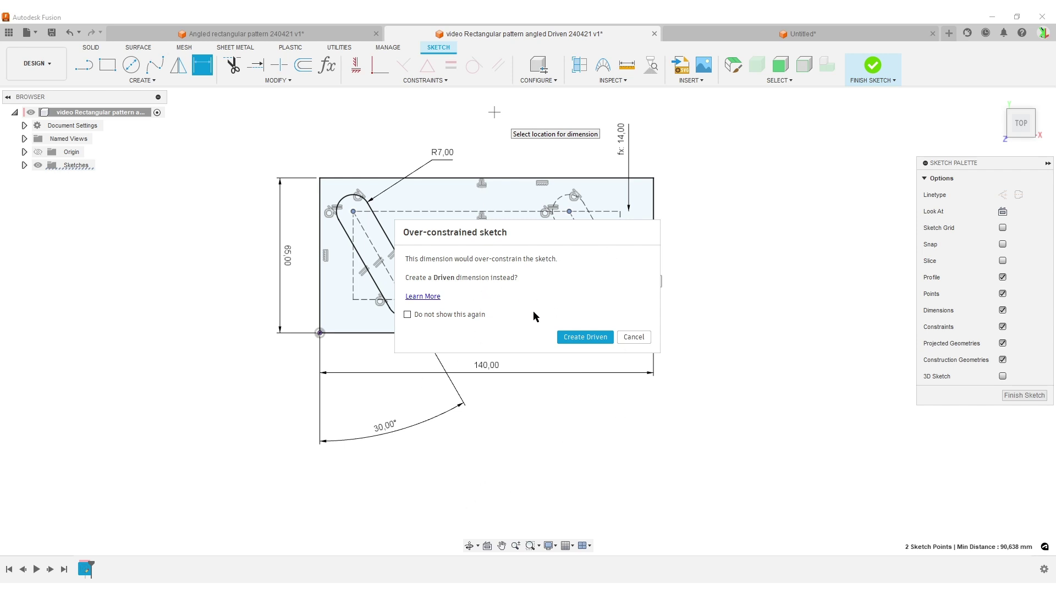
{"action": "left_click", "coordinate": [584, 337]}
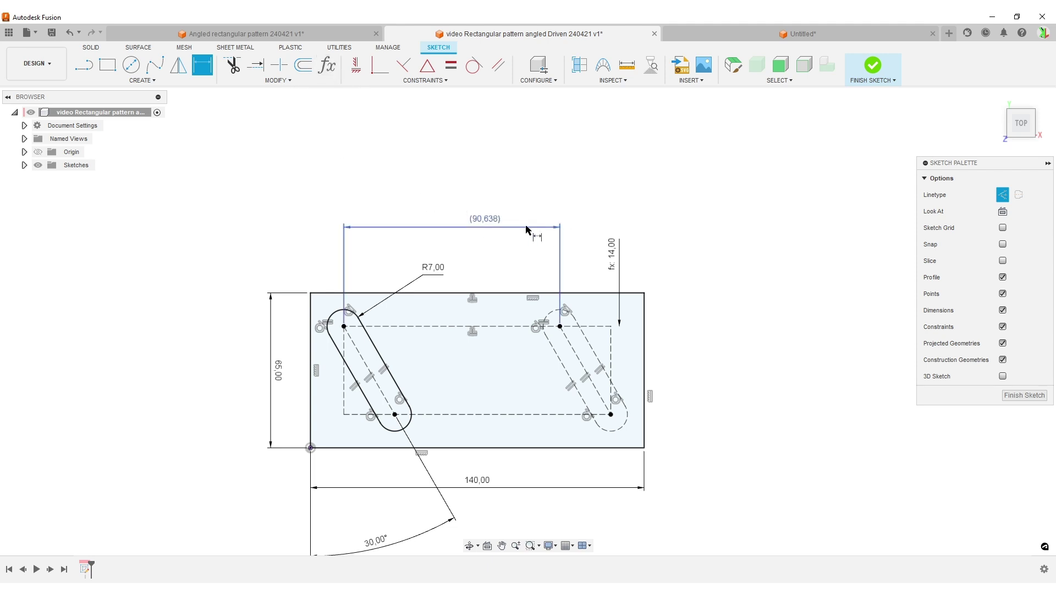
In Change Parameters, star Sketch1's Linear Dimension-5 and rename d6 to PatternExtent.
{"action": "left_click", "coordinate": [329, 68]}
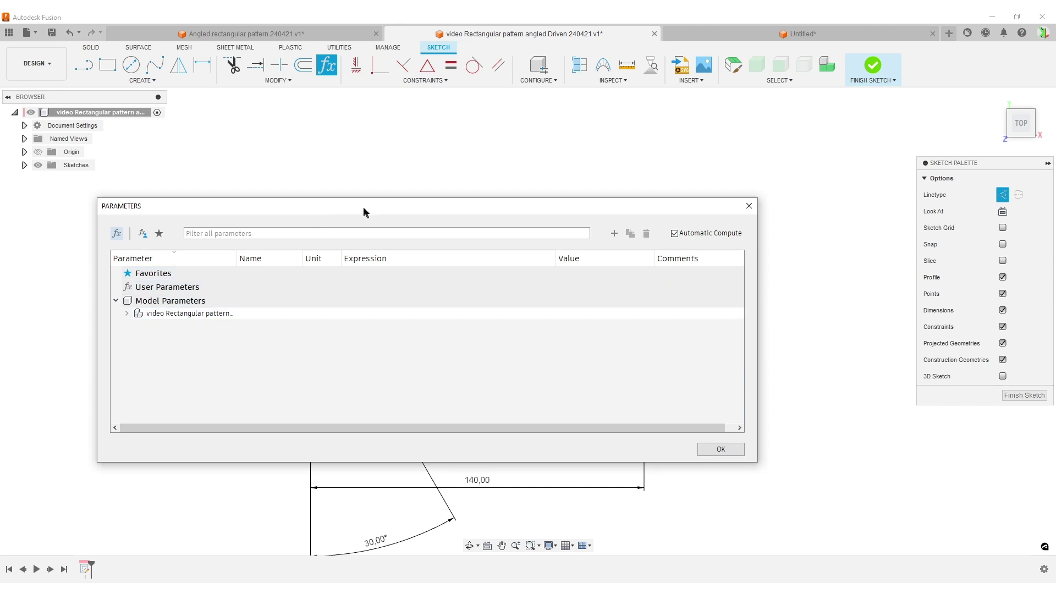
{"action": "left_click_drag", "start_coordinate": [365, 207], "coordinate": [773, 67]}
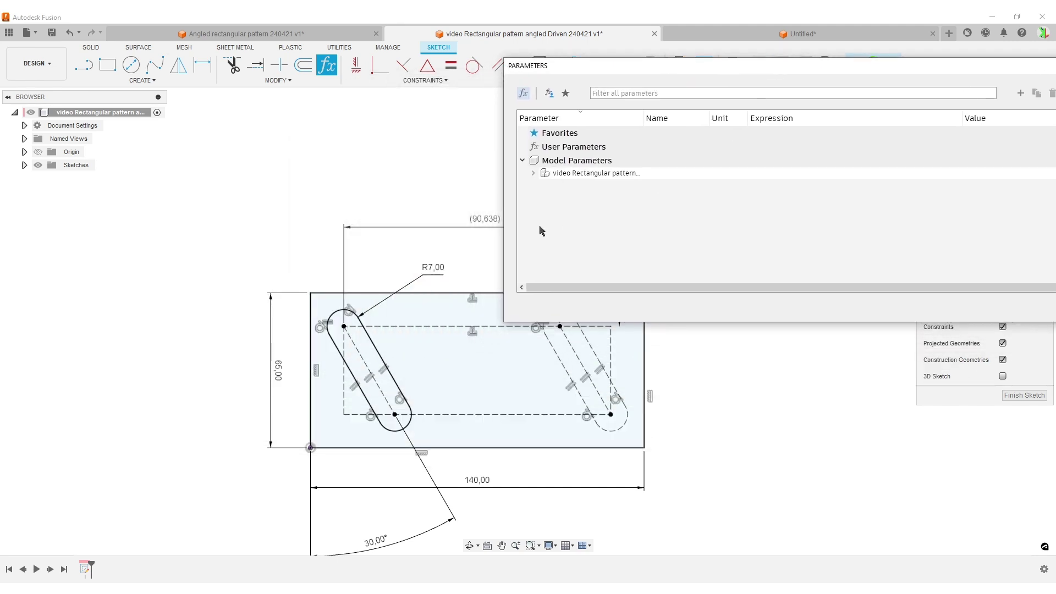
{"action": "left_click", "coordinate": [533, 173]}
{"action": "left_click", "coordinate": [545, 186]}
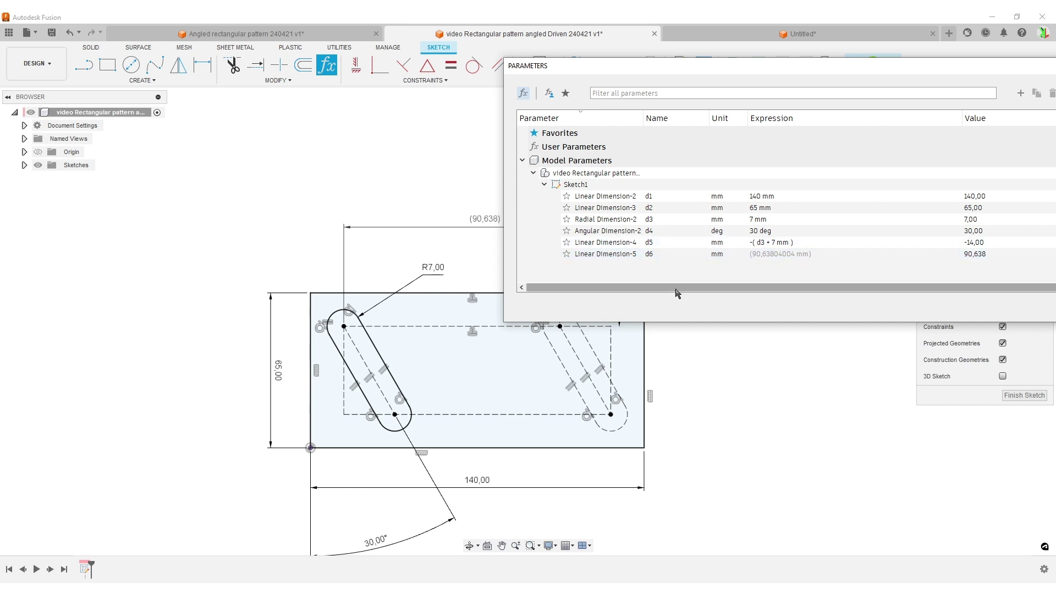
{"action": "left_click", "coordinate": [566, 253]}
{"action": "double_click", "coordinate": [657, 265]}
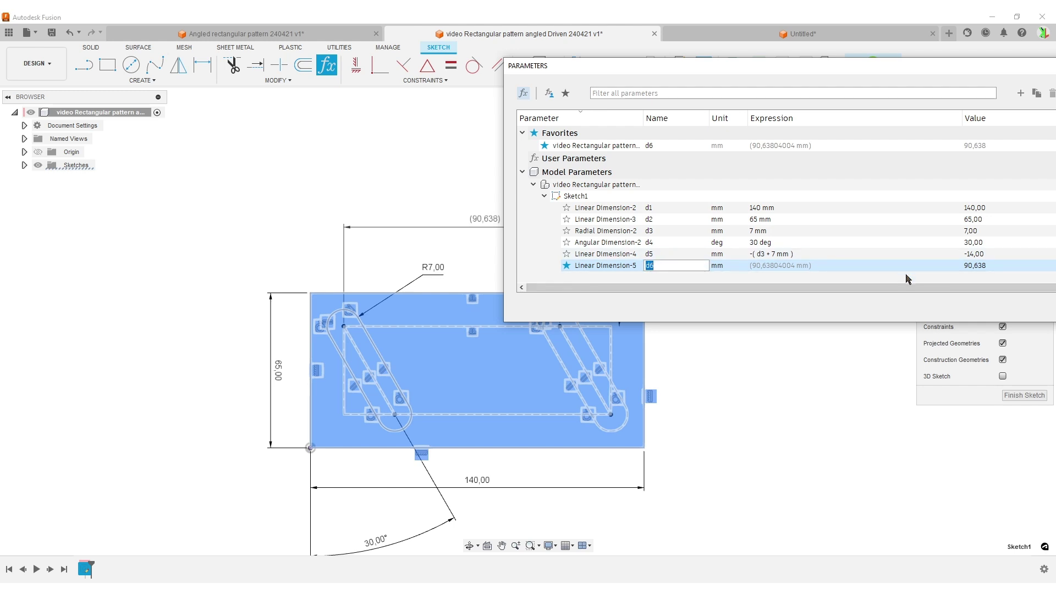
{"action": "type", "text": "PatternExtent"}
{"action": "key", "text": "Return"}
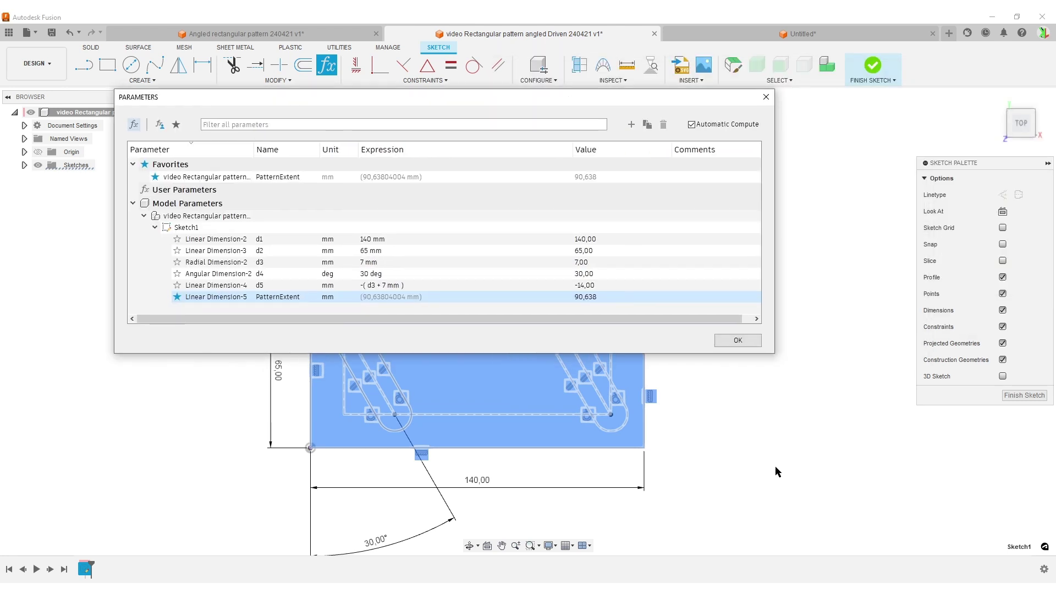
{"action": "left_click", "coordinate": [738, 340]}
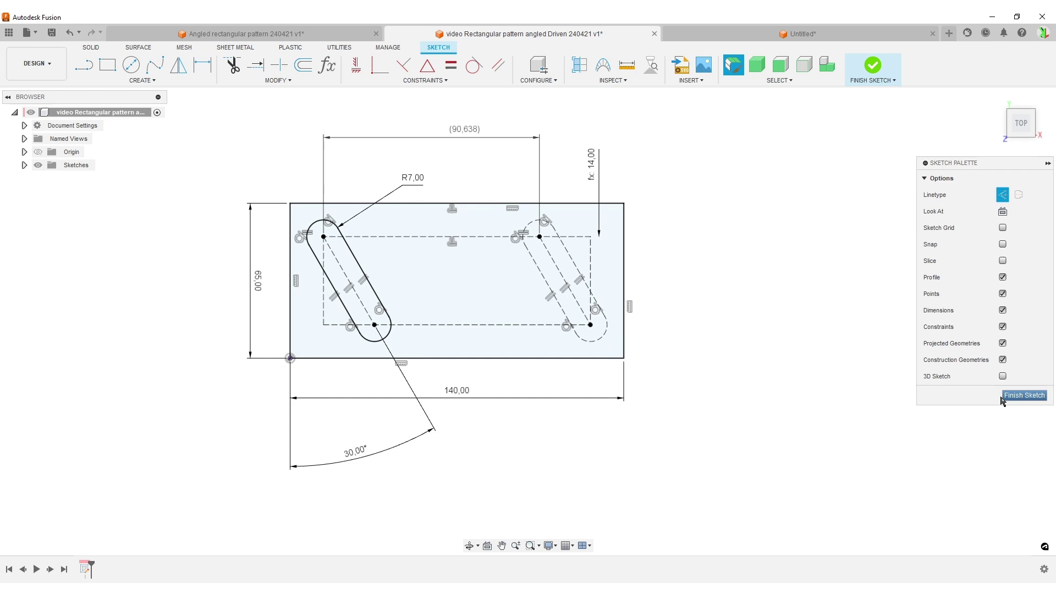
Finish Sketch1 and return to the 3D view centred on the plate.
{"action": "left_click", "coordinate": [24, 165]}
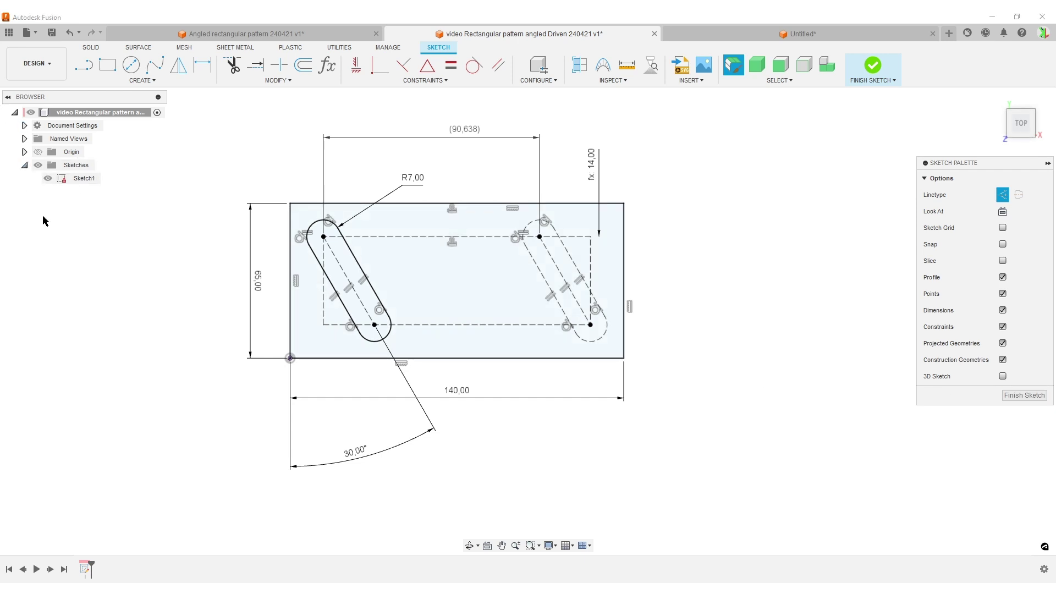
{"action": "left_click", "coordinate": [1036, 398]}
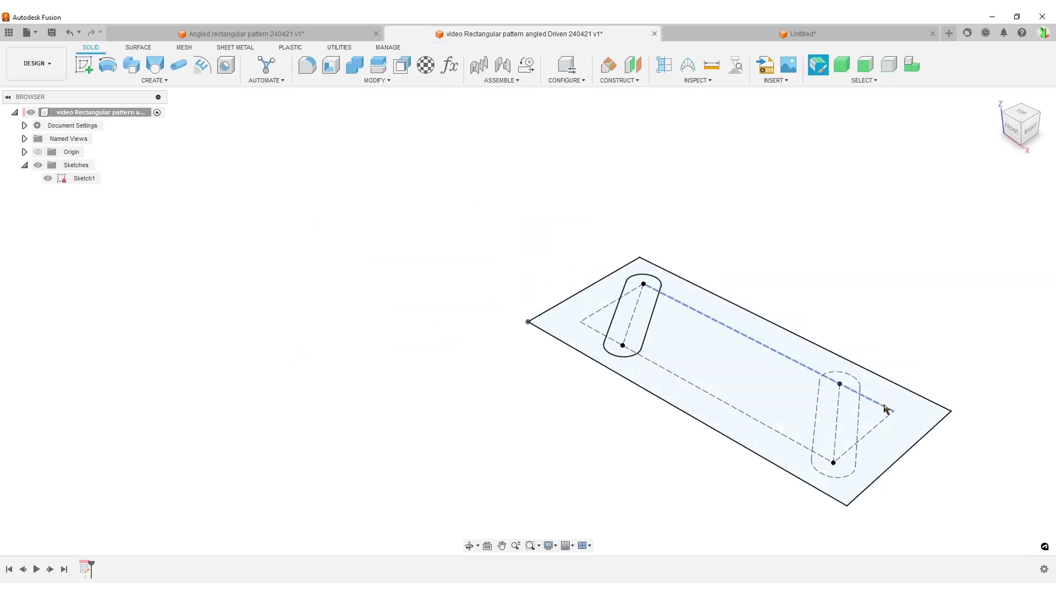
{"action": "middle_click_drag", "start_coordinate": [880, 382], "coordinate": [699, 331]}
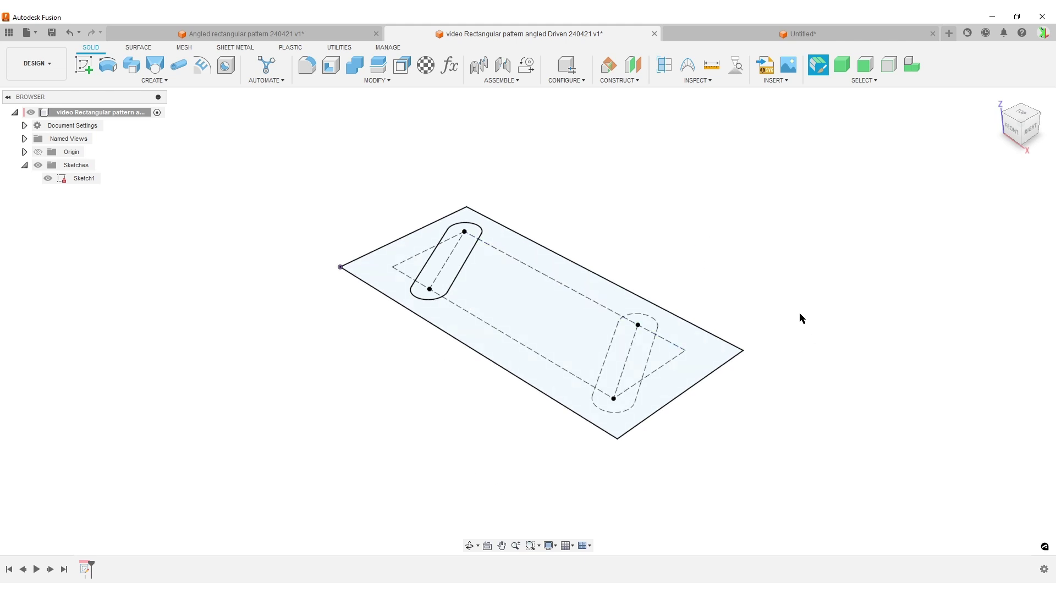
Extrude the plate outline and upper-left slot profile 5 mm into a new body.
{"action": "key", "text": "e"}
{"action": "left_click", "coordinate": [491, 300]}
{"action": "scroll", "coordinate": [492, 300], "scroll_direction": "up", "scroll_amount": 1}
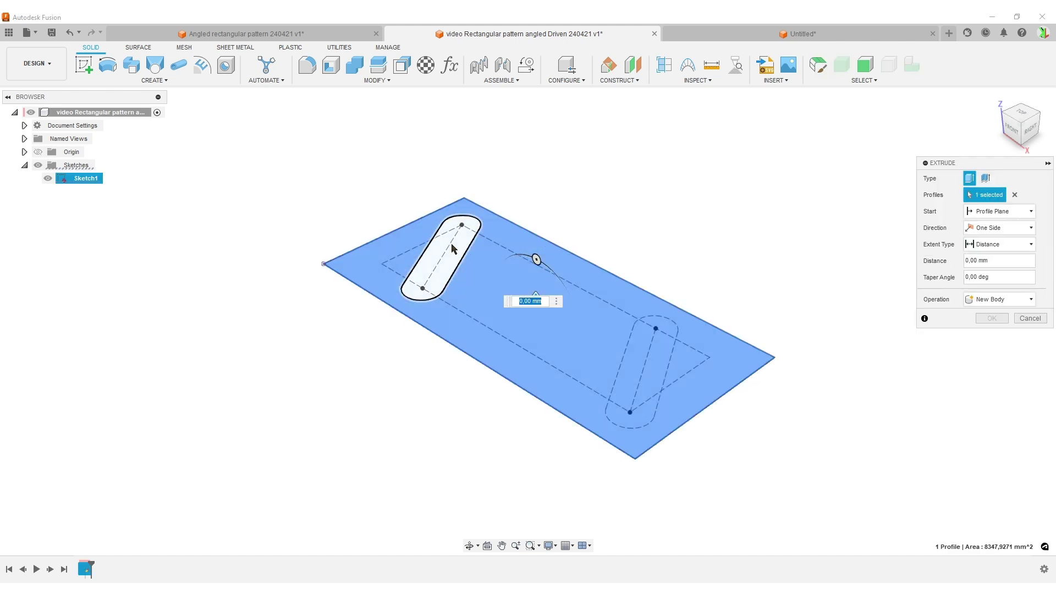
{"action": "left_click", "coordinate": [451, 250]}
{"action": "type", "text": "5"}
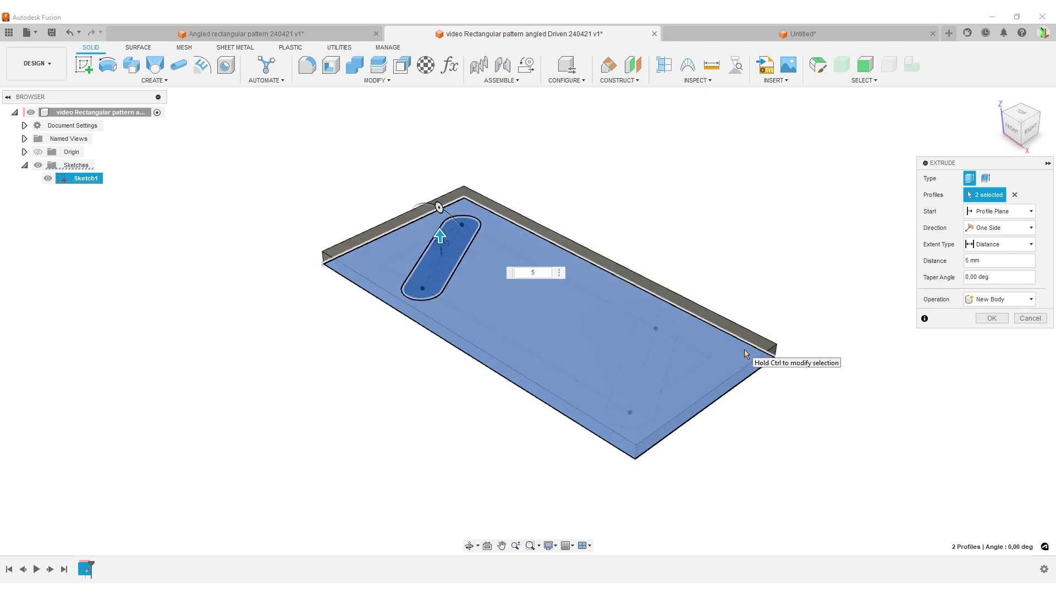
{"action": "key", "text": "Return"}
Cut the left angled slot through the whole plate using an All-extent extrusion.
{"action": "key", "text": "e"}
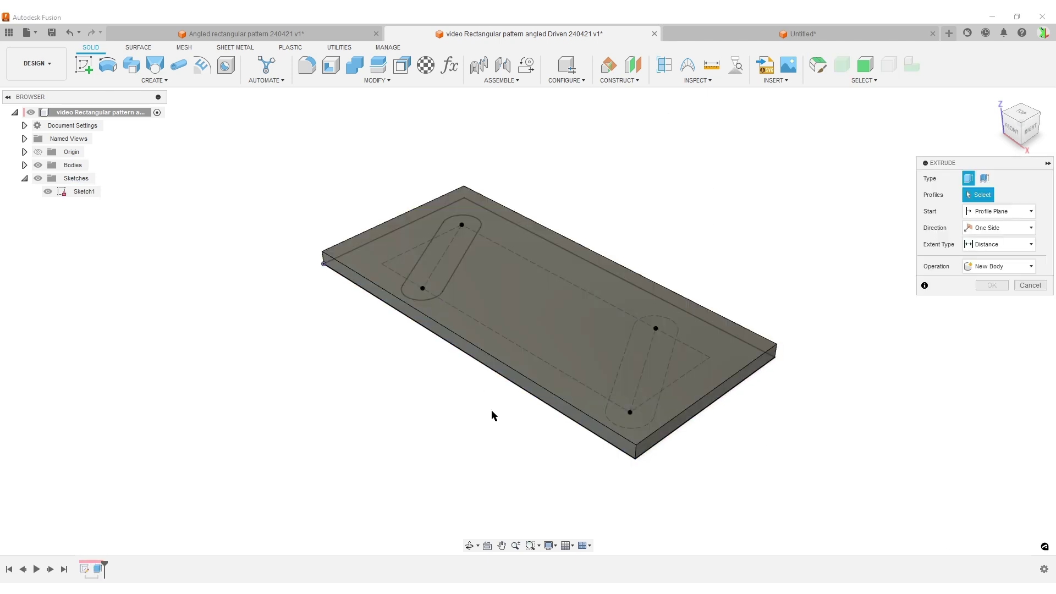
{"action": "middle_click_drag", "start_coordinate": [524, 478], "coordinate": [537, 401], "text": "shift"}
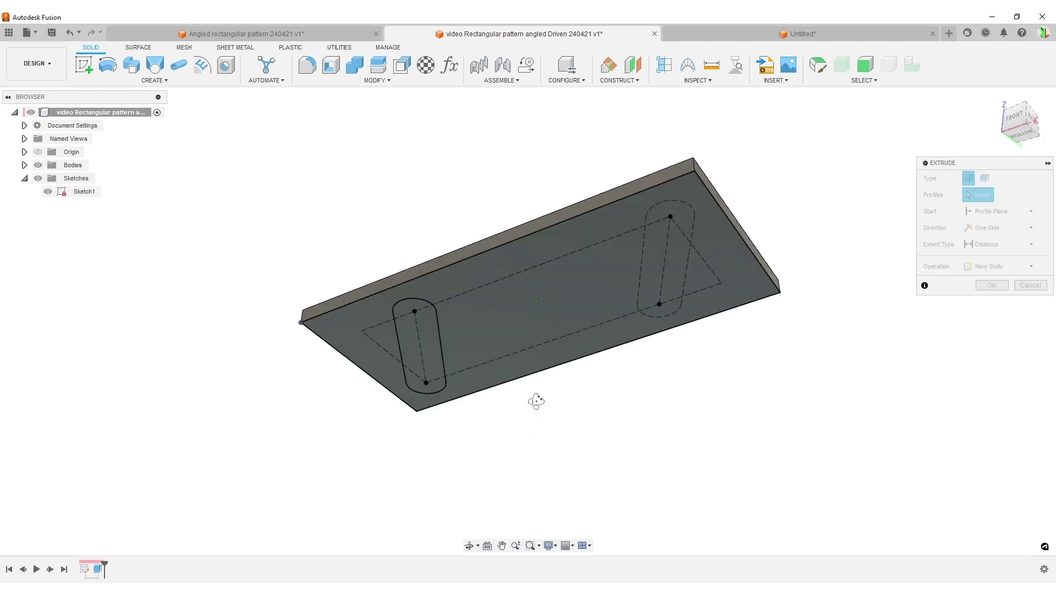
{"action": "left_click", "coordinate": [431, 333]}
{"action": "middle_click_drag", "start_coordinate": [662, 448], "coordinate": [837, 358], "text": "shift"}
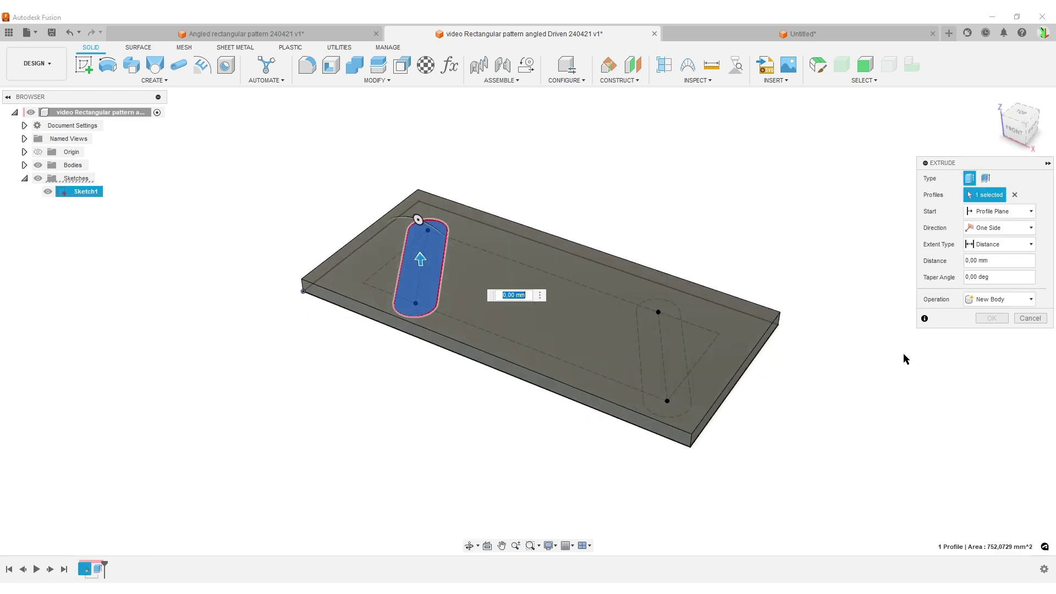
{"action": "left_click", "coordinate": [1025, 243]}
{"action": "left_click", "coordinate": [984, 280]}
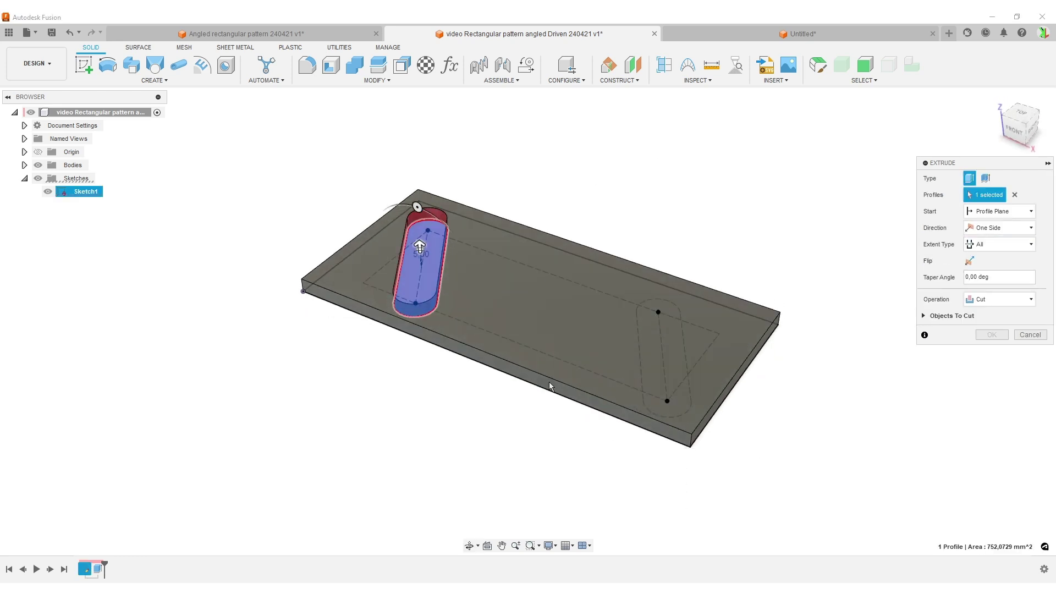
{"action": "middle_click_drag", "start_coordinate": [385, 425], "coordinate": [418, 421], "text": "shift"}
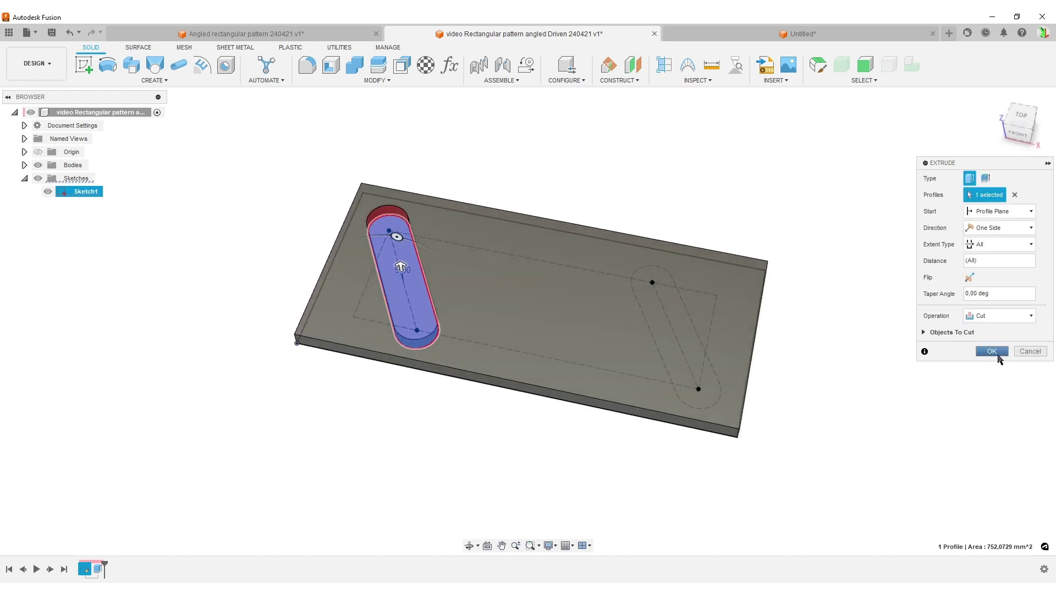
{"action": "left_click", "coordinate": [993, 356]}
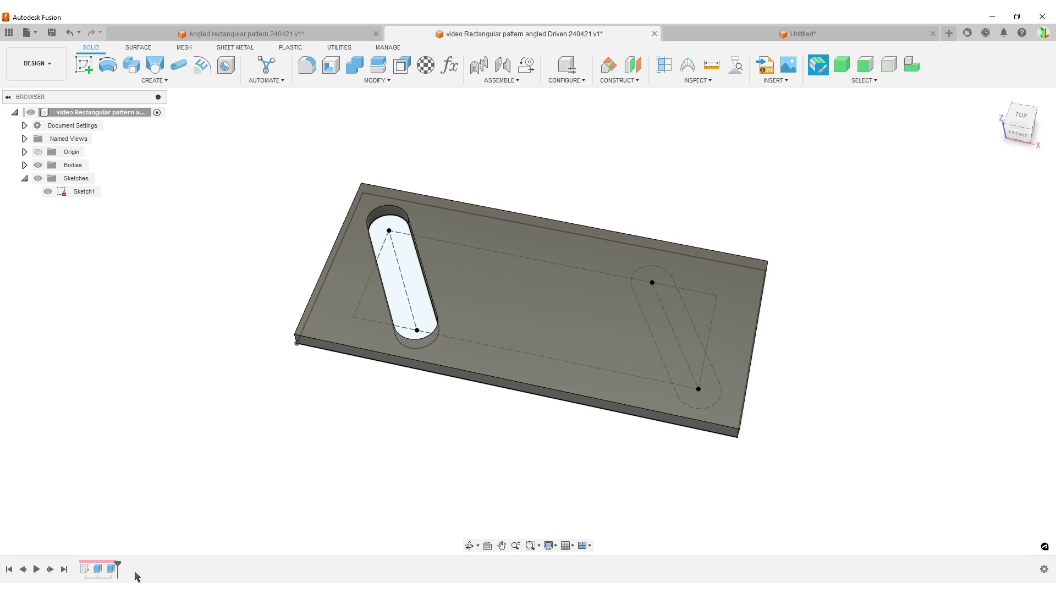
Zoom in slightly and bring up the Design Shortcuts command search with S.
{"action": "scroll", "coordinate": [413, 505], "scroll_direction": "up", "scroll_amount": 1}
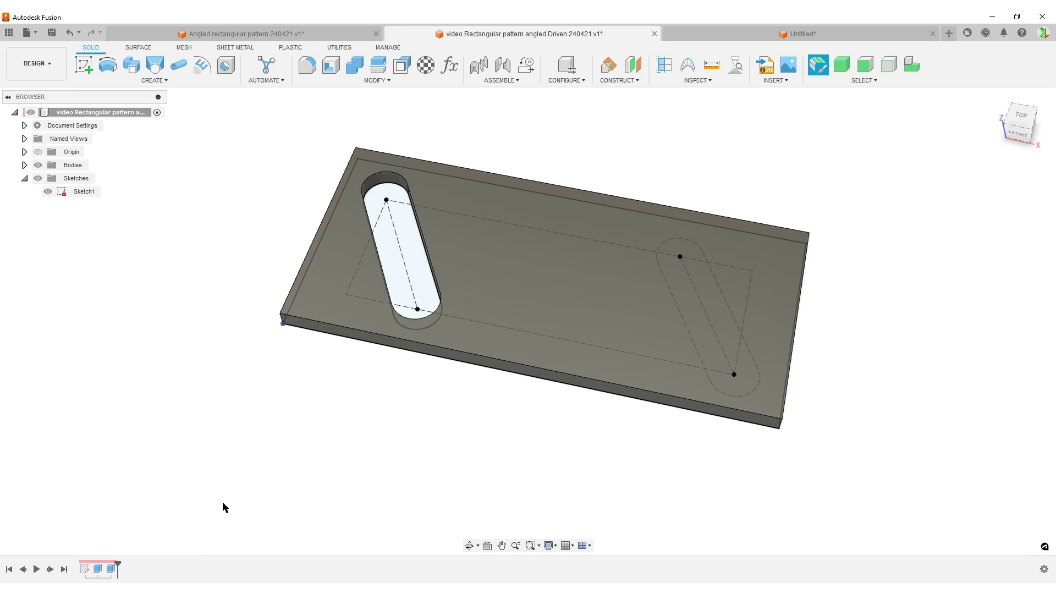
{"action": "key", "text": "s"}
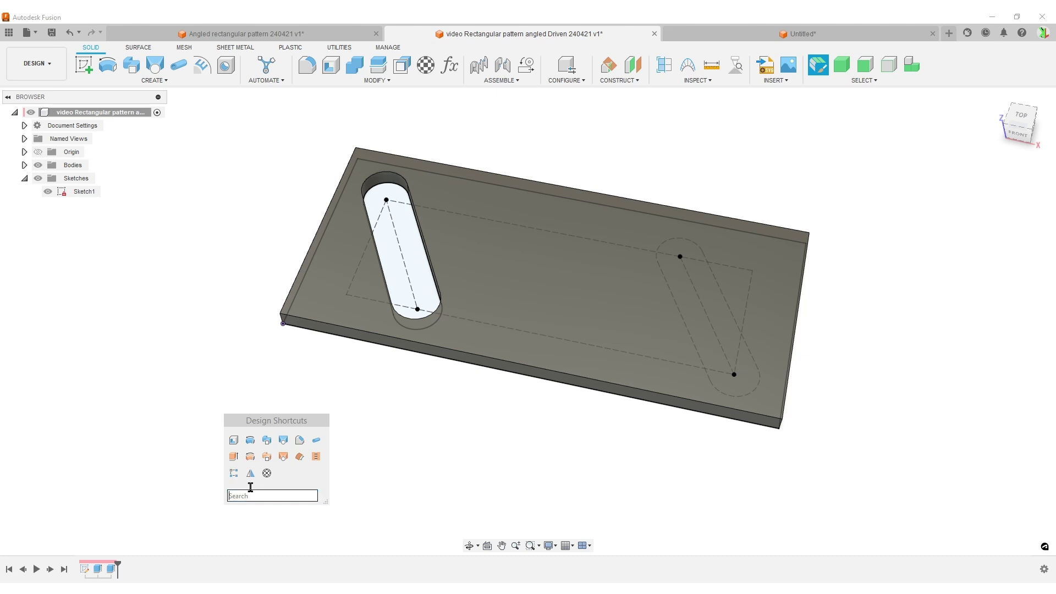
Start a Rectangular Pattern of Features with slot cut Extrude2 as the object to repeat.
{"action": "left_click", "coordinate": [275, 500]}
{"action": "type", "text": "rec"}
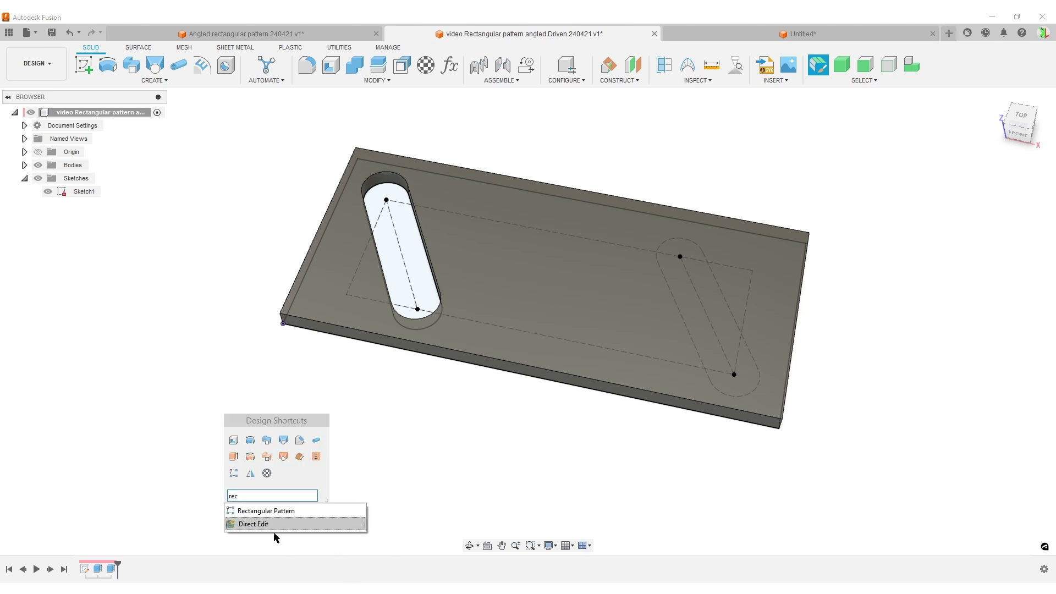
{"action": "left_click", "coordinate": [266, 511]}
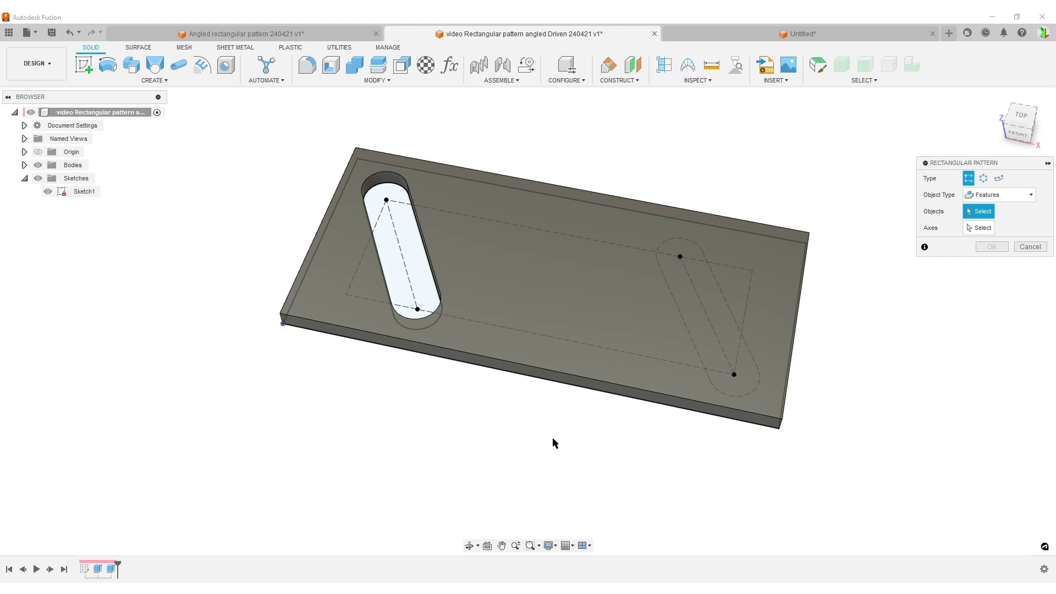
{"action": "middle_click_drag", "start_coordinate": [519, 476], "coordinate": [554, 440], "text": "shift"}
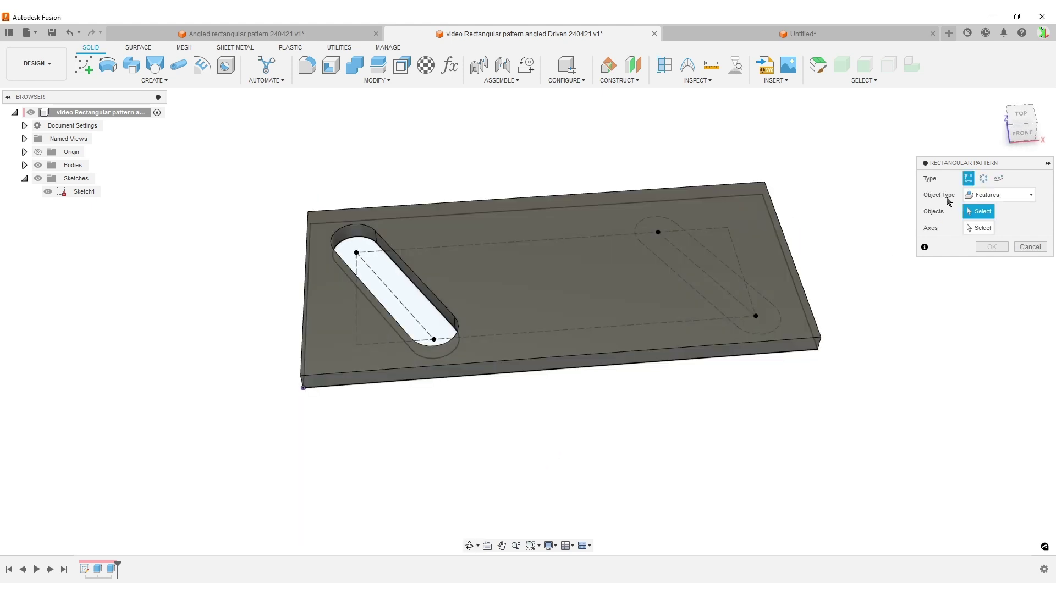
{"action": "left_click", "coordinate": [1028, 196]}
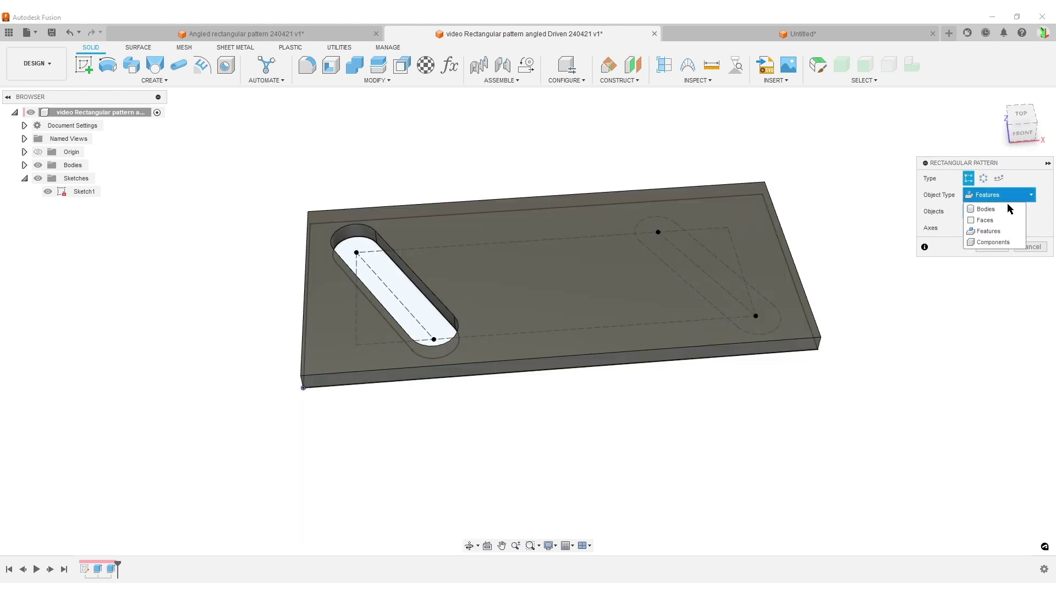
{"action": "left_click", "coordinate": [1002, 231]}
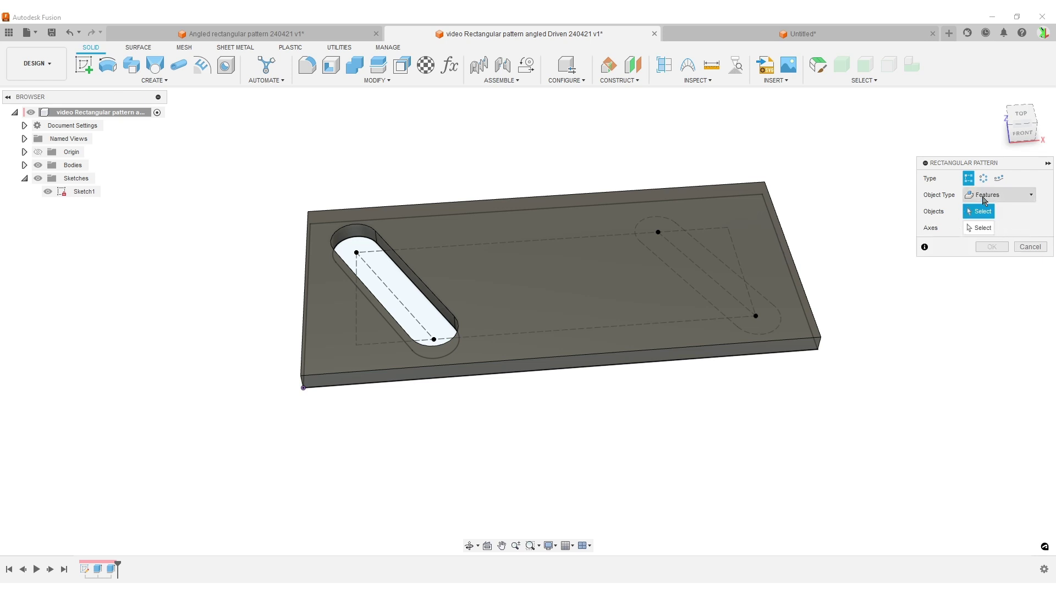
{"action": "left_click", "coordinate": [109, 569]}
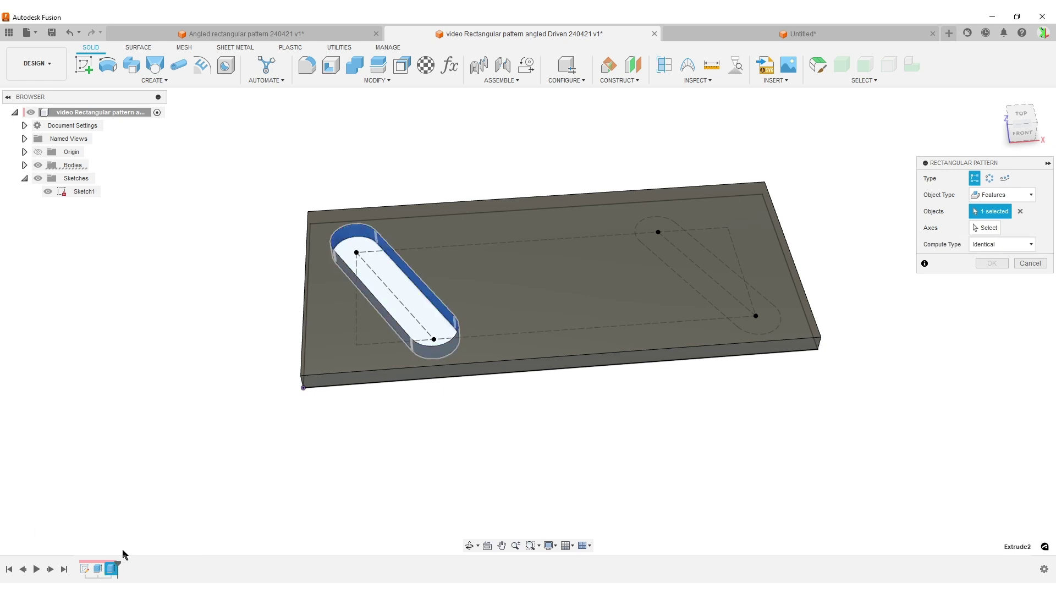
{"action": "left_click", "coordinate": [984, 228]}
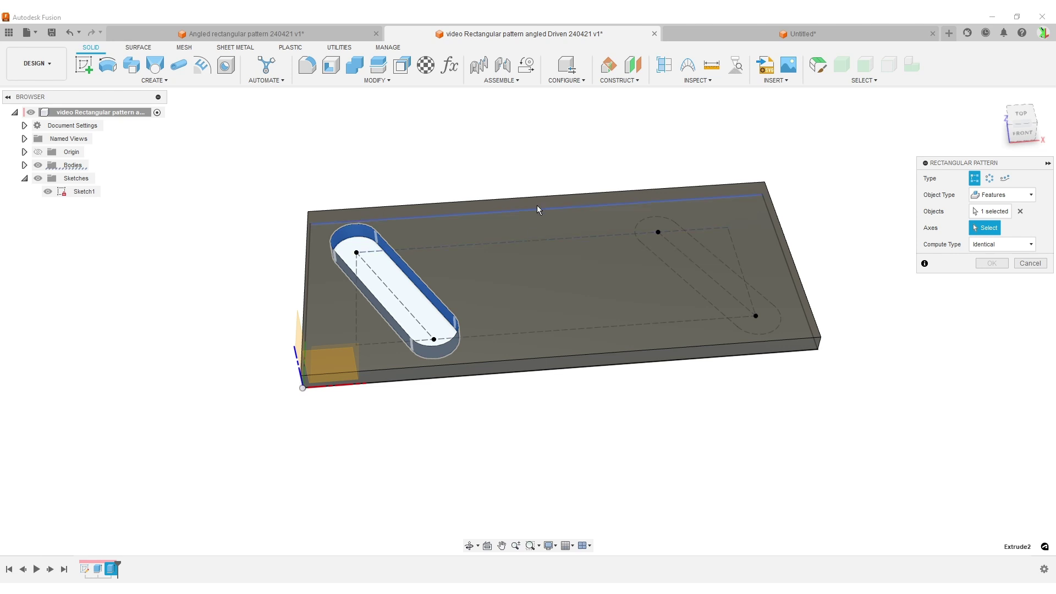
Pattern the slot along the dashed top line with distance PatternExtent and quantity 4.
{"action": "left_click", "coordinate": [516, 241]}
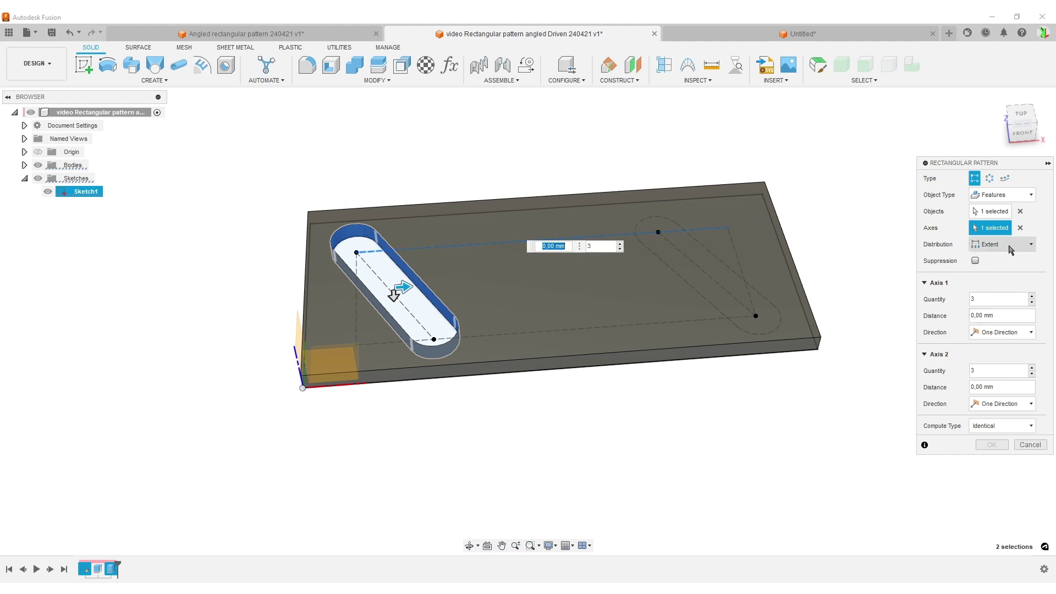
{"action": "left_click", "coordinate": [998, 315]}
{"action": "type", "text": "pa"}
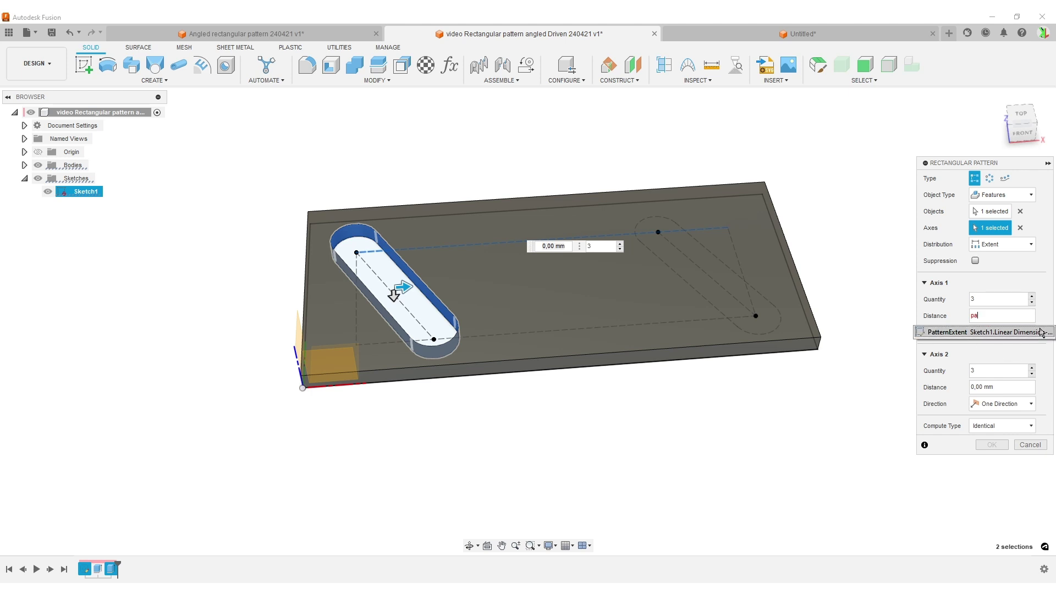
{"action": "left_click", "coordinate": [943, 332]}
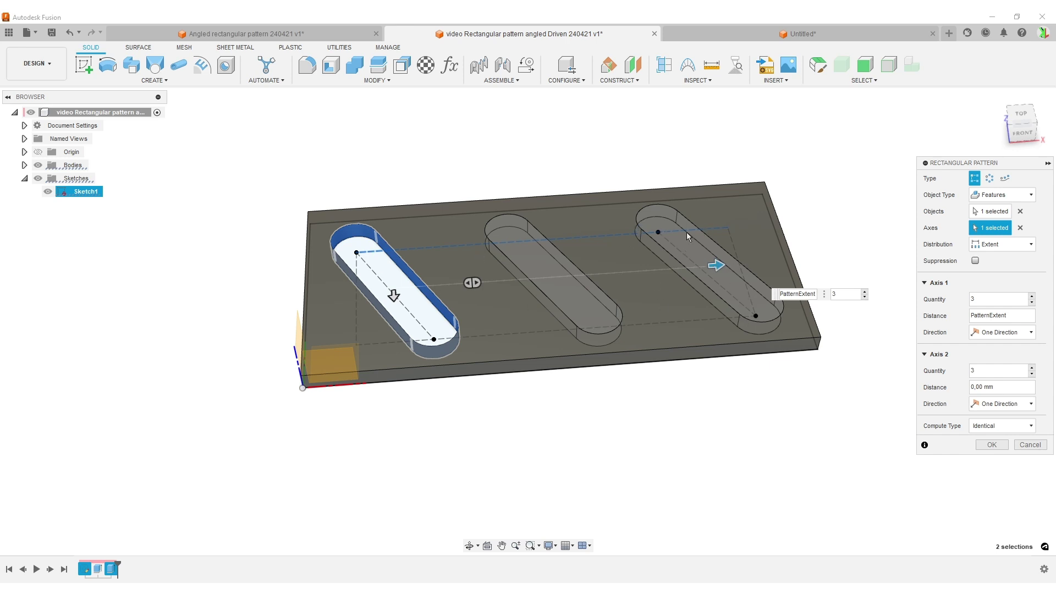
{"action": "left_click", "coordinate": [1032, 297]}
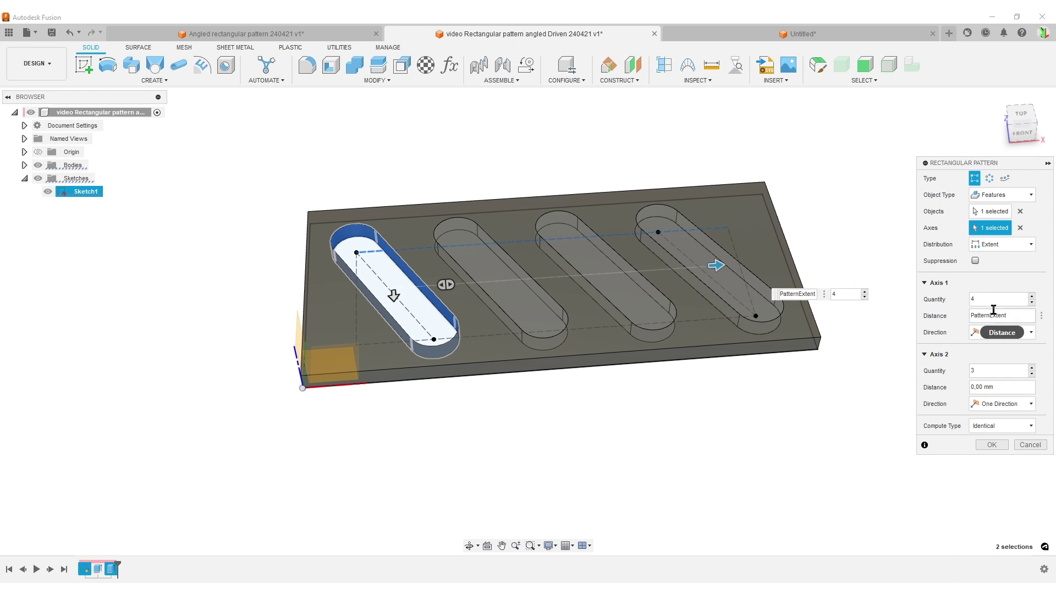
{"action": "left_click", "coordinate": [998, 448]}
{"action": "middle_click_drag", "start_coordinate": [797, 385], "coordinate": [762, 368], "text": "shift"}
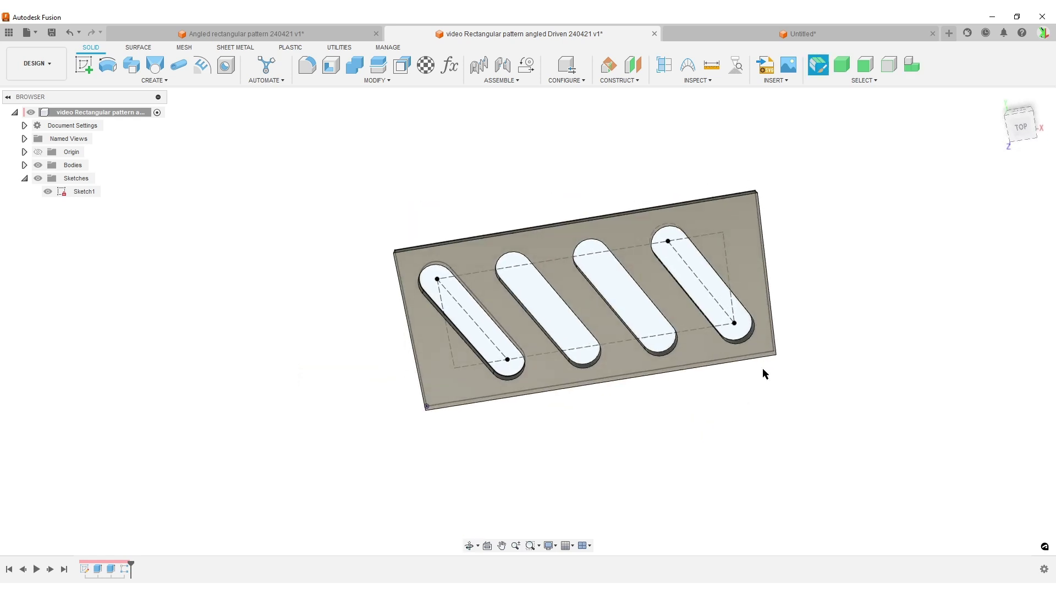
From the TOP view, open Change Parameters and set plate length d1 to 160 mm.
{"action": "left_click", "coordinate": [1022, 126]}
{"action": "middle_click_drag", "start_coordinate": [924, 292], "coordinate": [702, 302]}
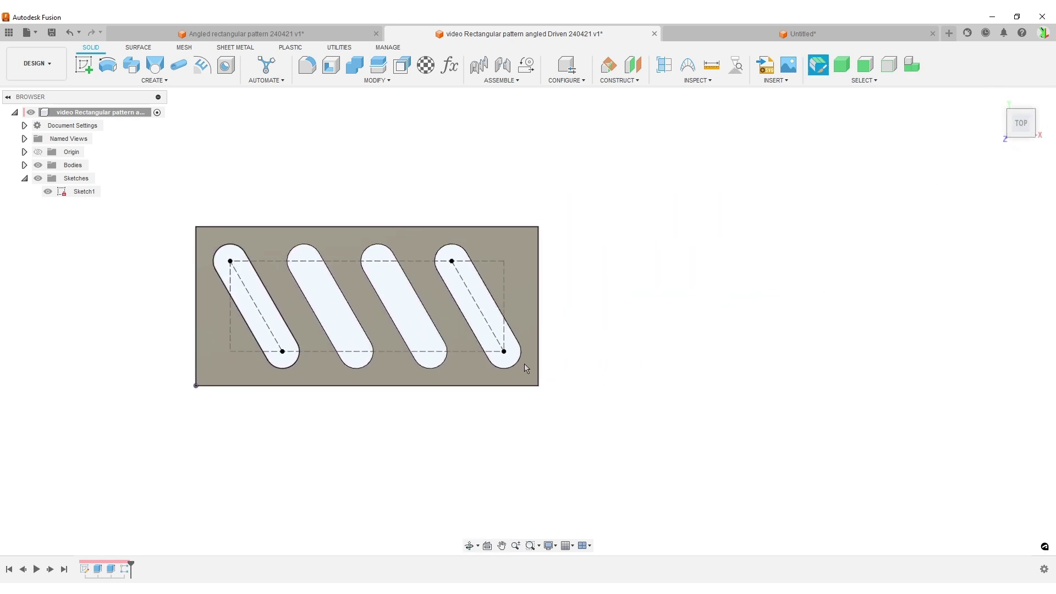
{"action": "left_click", "coordinate": [450, 65]}
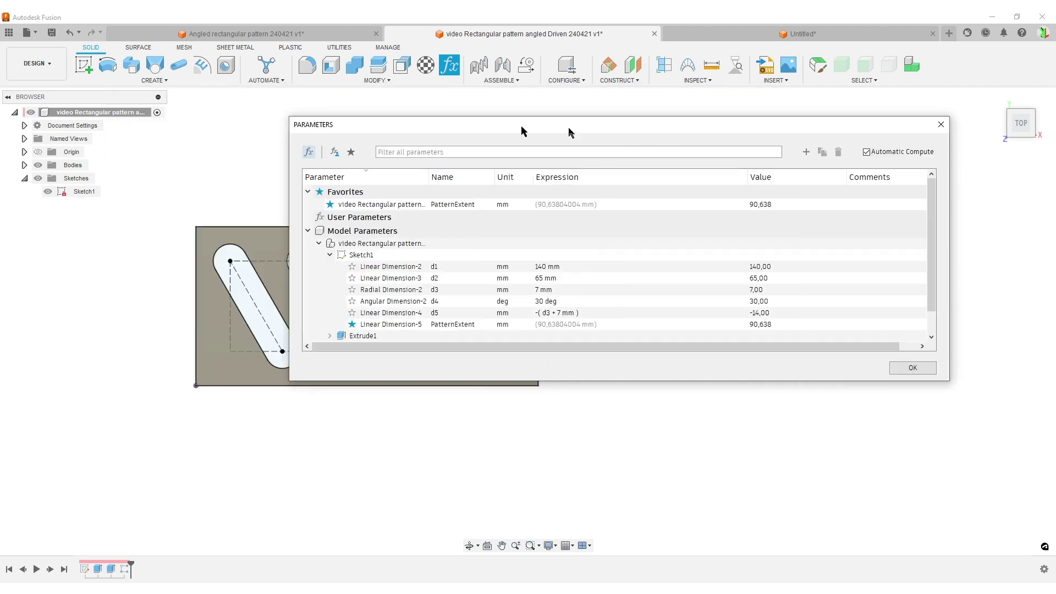
{"action": "left_click_drag", "start_coordinate": [570, 132], "coordinate": [868, 123]}
{"action": "left_click", "coordinate": [875, 256]}
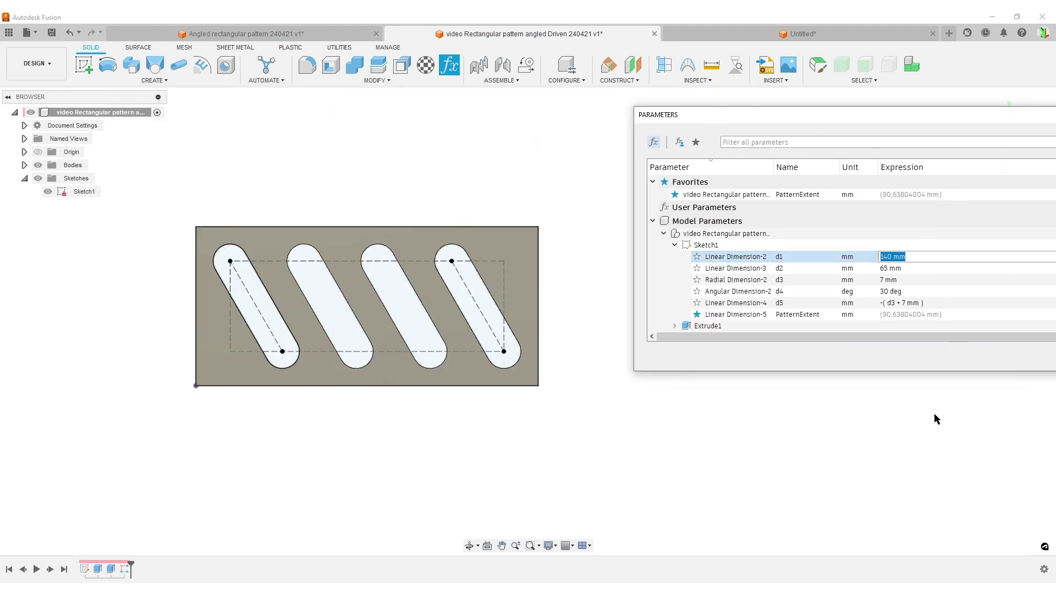
{"action": "type", "text": "160"}
{"action": "key", "text": "Return"}
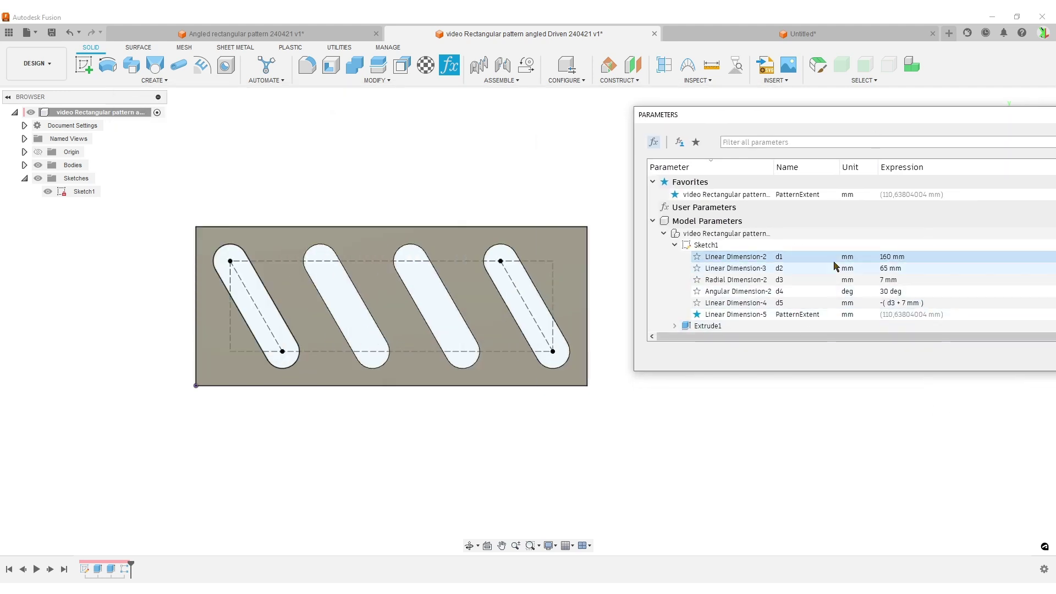
Set the slot radius d3 to 5 mm.
{"action": "left_click", "coordinate": [890, 280]}
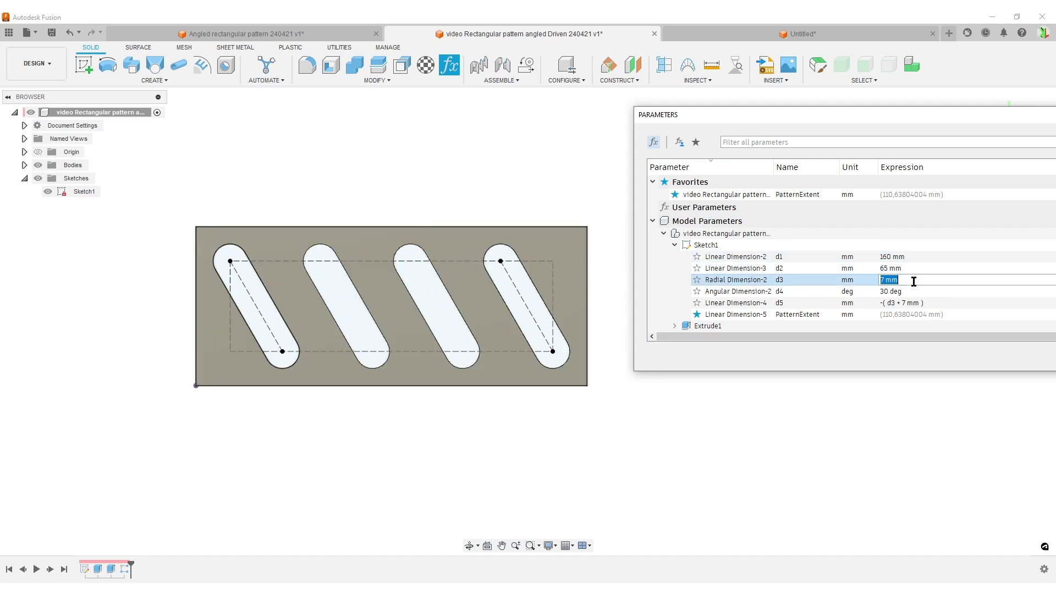
{"action": "type", "text": "5"}
{"action": "key", "text": "Return"}
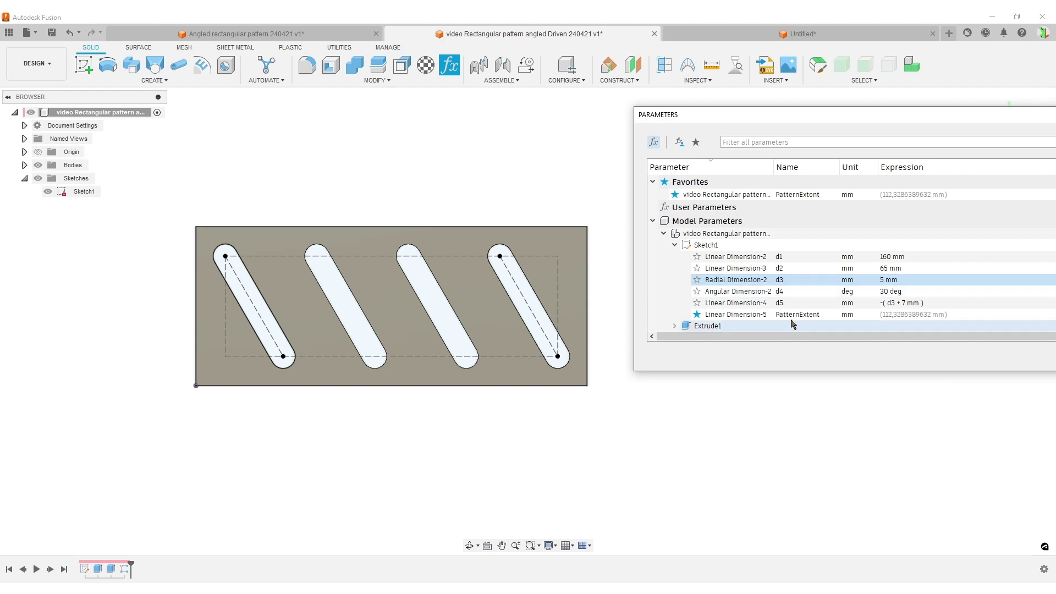
{"action": "scroll", "coordinate": [813, 272], "scroll_direction": "down", "scroll_amount": 1}
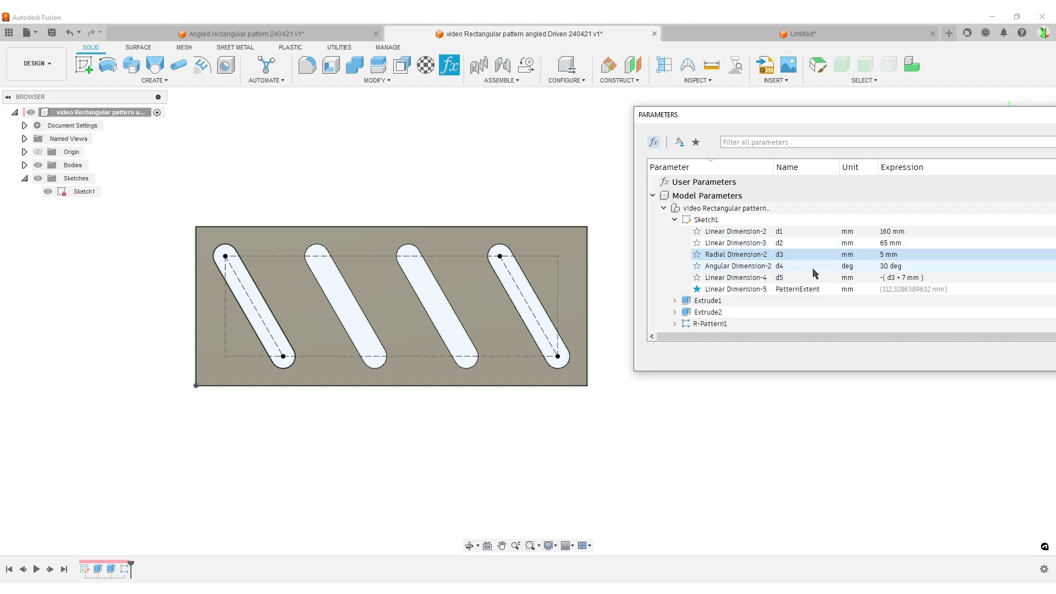
Expand R-Pattern1 and set the pattern count countU to 7.
{"action": "left_click", "coordinate": [674, 324]}
{"action": "scroll", "coordinate": [775, 275], "scroll_direction": "down", "scroll_amount": 2}
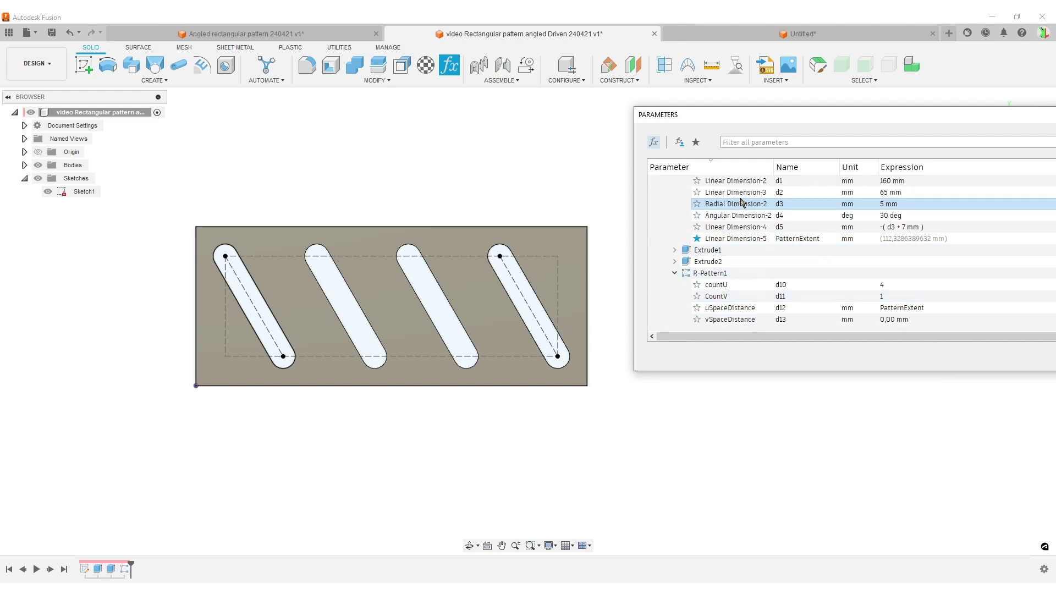
{"action": "left_click", "coordinate": [928, 286]}
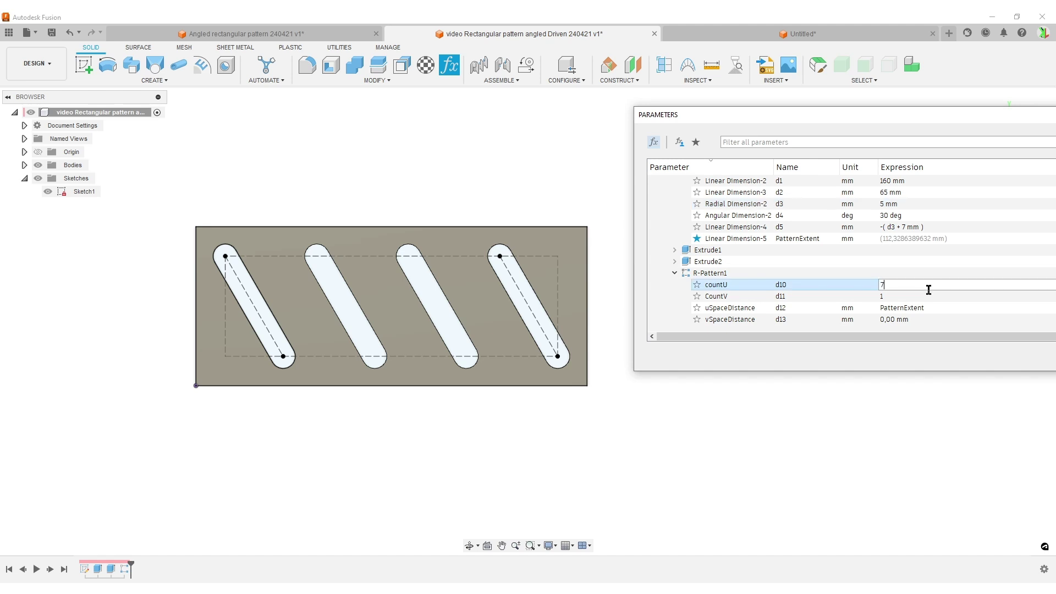
{"action": "key", "text": "Return"}
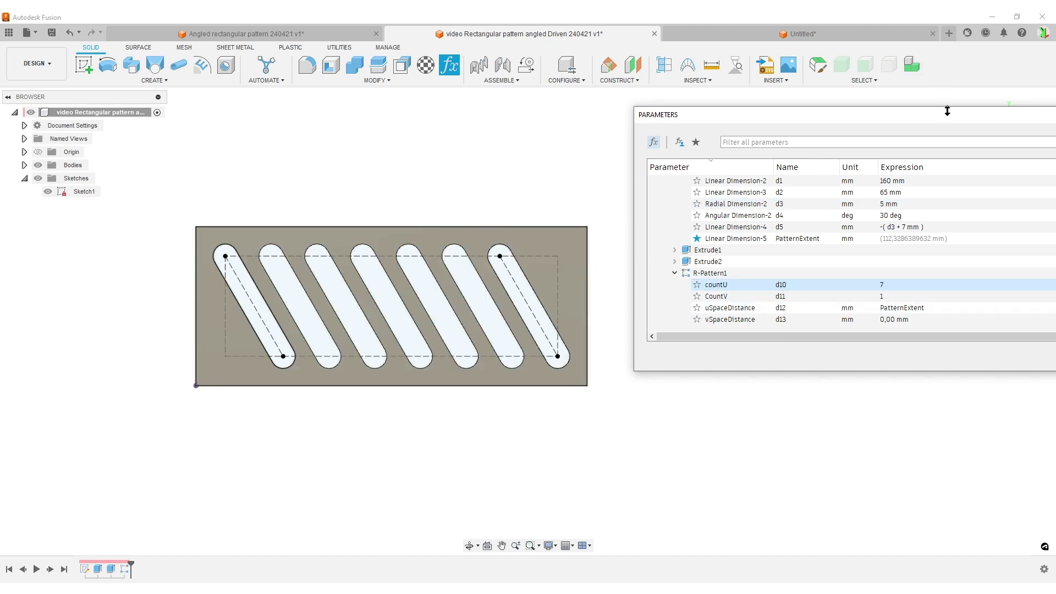
Set the slot angle d4 to 15 deg.
{"action": "scroll", "coordinate": [812, 246], "scroll_direction": "up", "scroll_amount": 3}
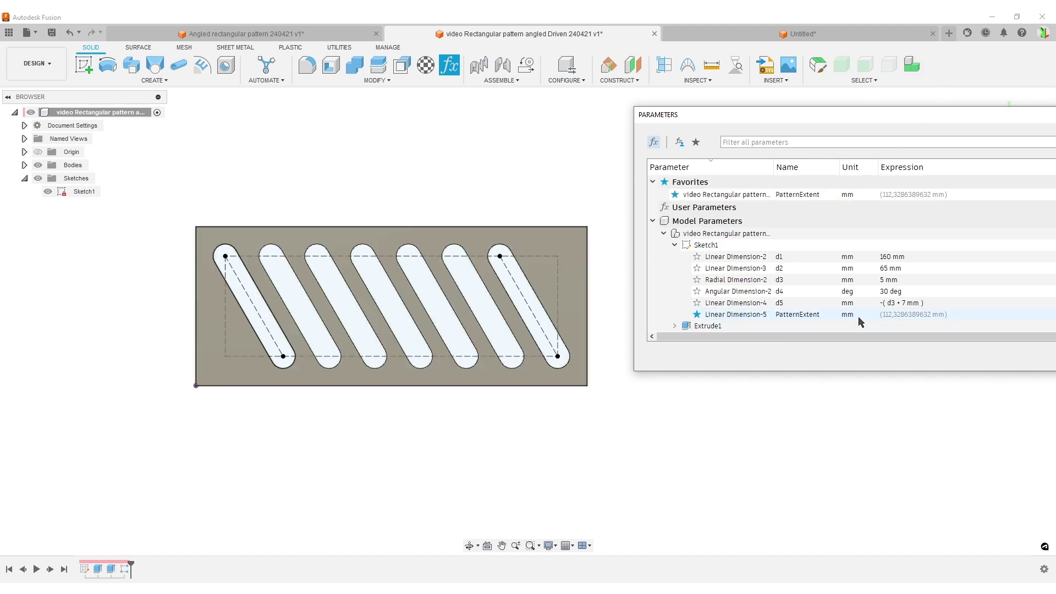
{"action": "left_click", "coordinate": [906, 291]}
{"action": "type", "text": "15"}
{"action": "key", "text": "Return"}
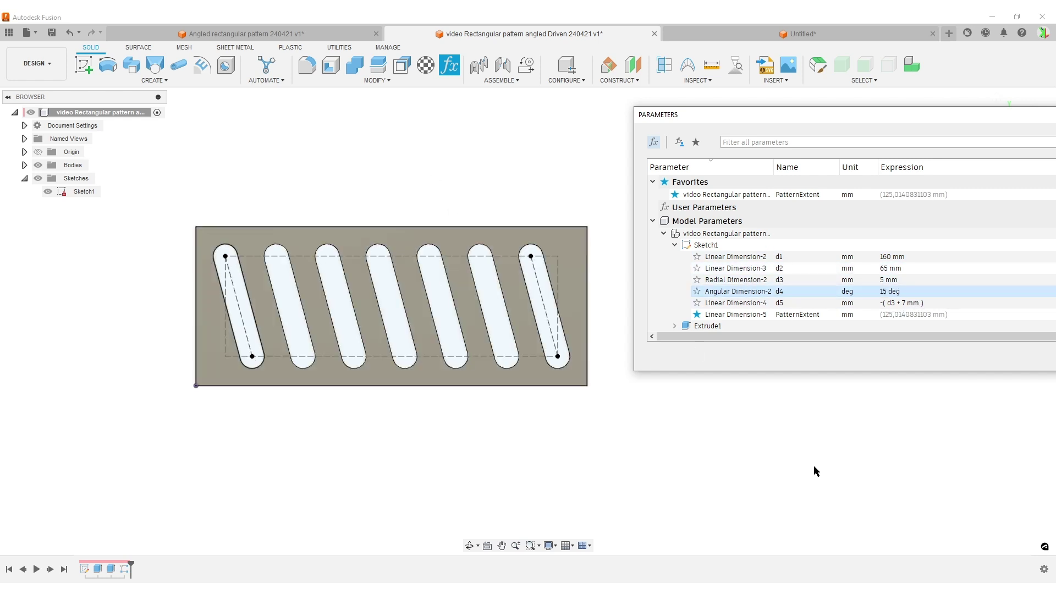
{"action": "middle_click_drag", "start_coordinate": [815, 474], "coordinate": [825, 429], "text": "shift"}
Close the Parameters table and inspect the seven-slot plate from top and 3D views.
{"action": "left_click_drag", "start_coordinate": [997, 117], "coordinate": [635, 136]}
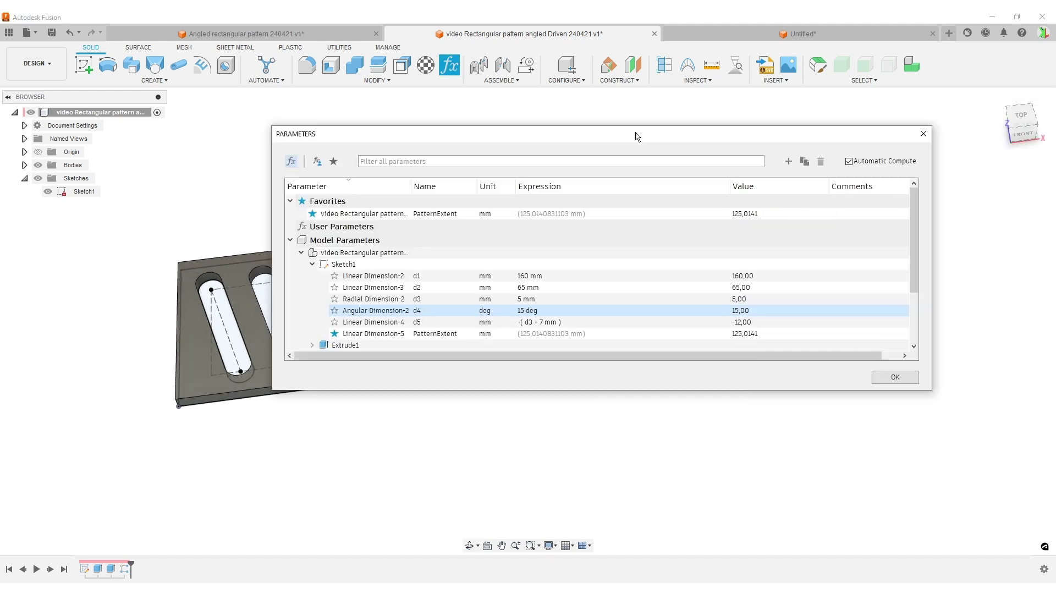
{"action": "left_click", "coordinate": [894, 378]}
{"action": "middle_click_drag", "start_coordinate": [533, 431], "coordinate": [822, 498], "text": "shift"}
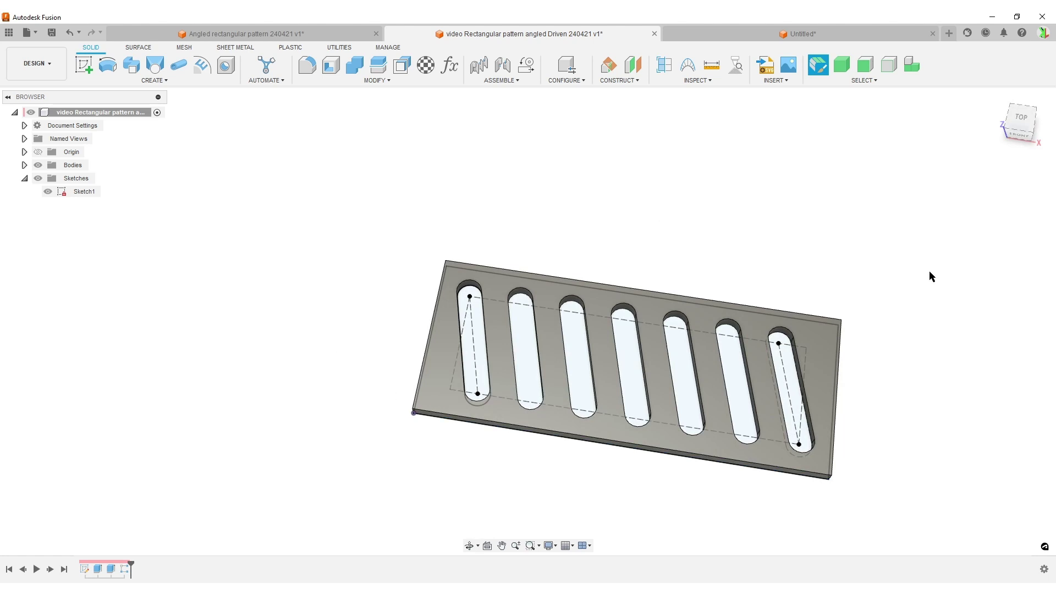
{"action": "middle_click_drag", "start_coordinate": [982, 302], "coordinate": [961, 174], "text": "shift"}
{"action": "left_click", "coordinate": [1020, 120]}
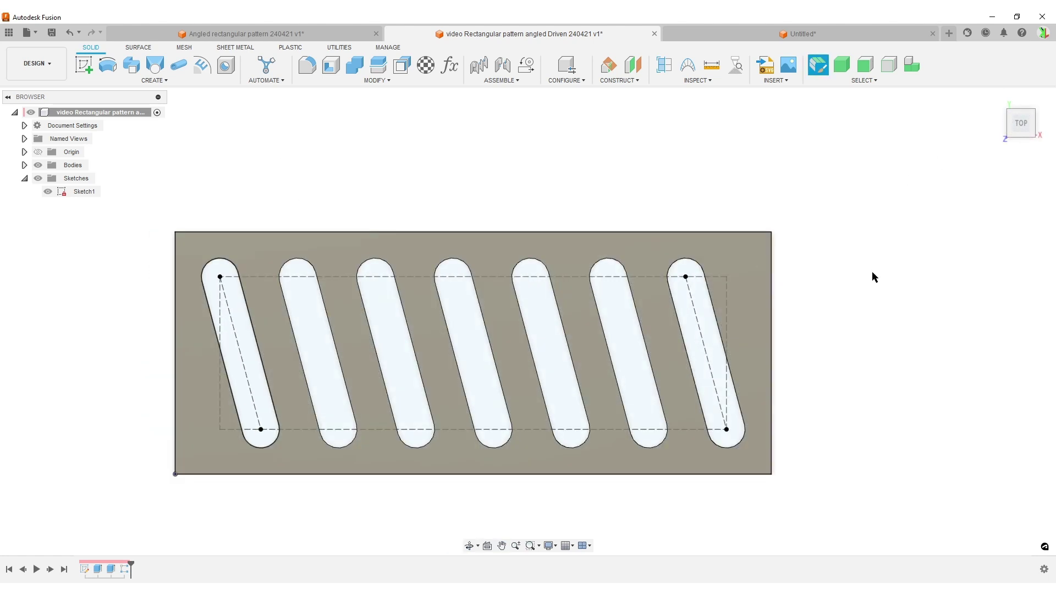
{"action": "middle_click_drag", "start_coordinate": [809, 353], "coordinate": [1008, 336]}
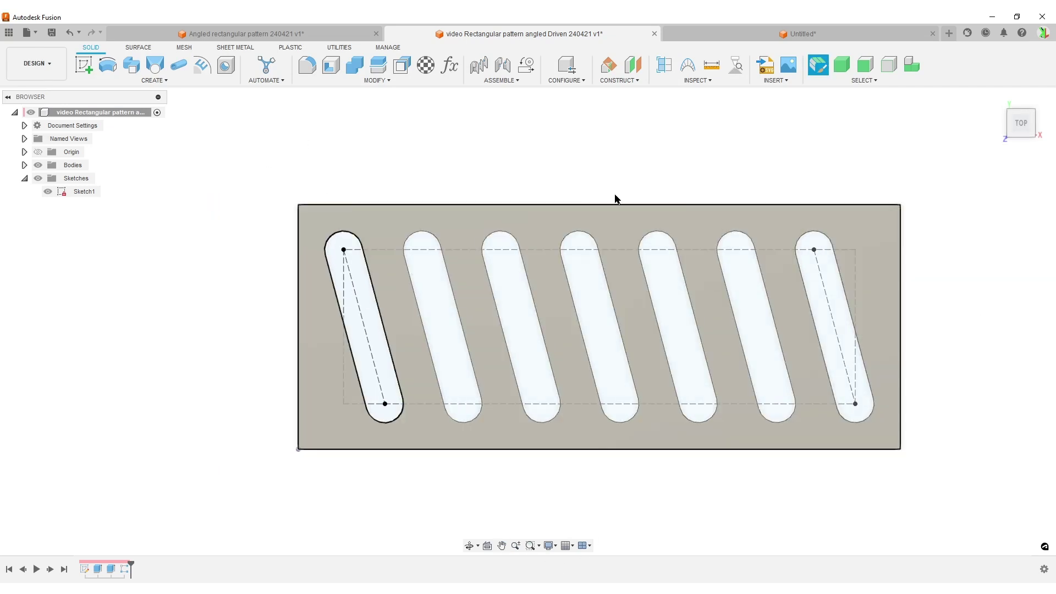
{"action": "middle_click_drag", "start_coordinate": [957, 350], "coordinate": [862, 490], "text": "shift"}
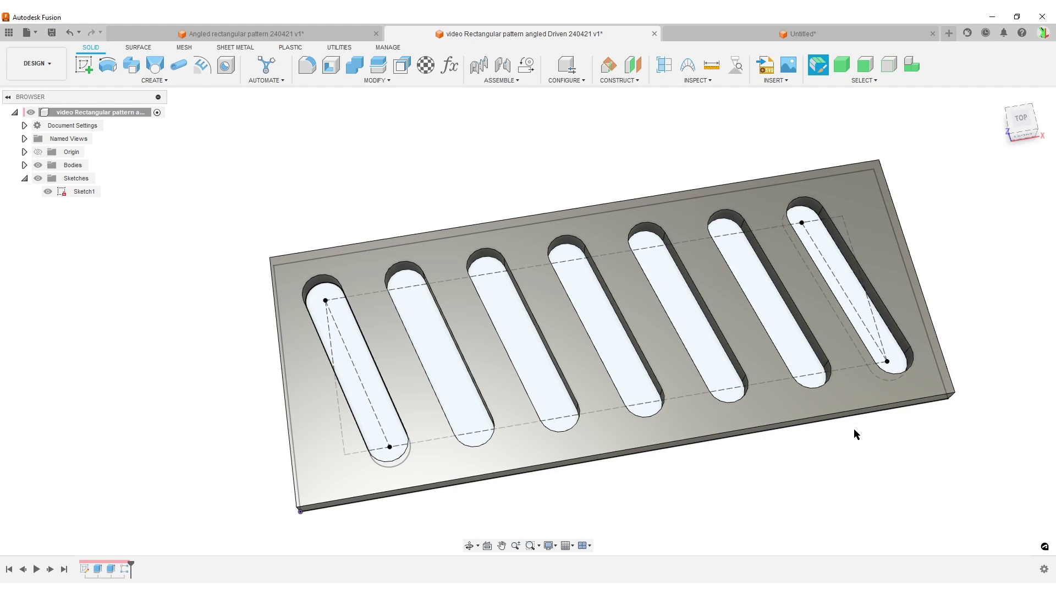